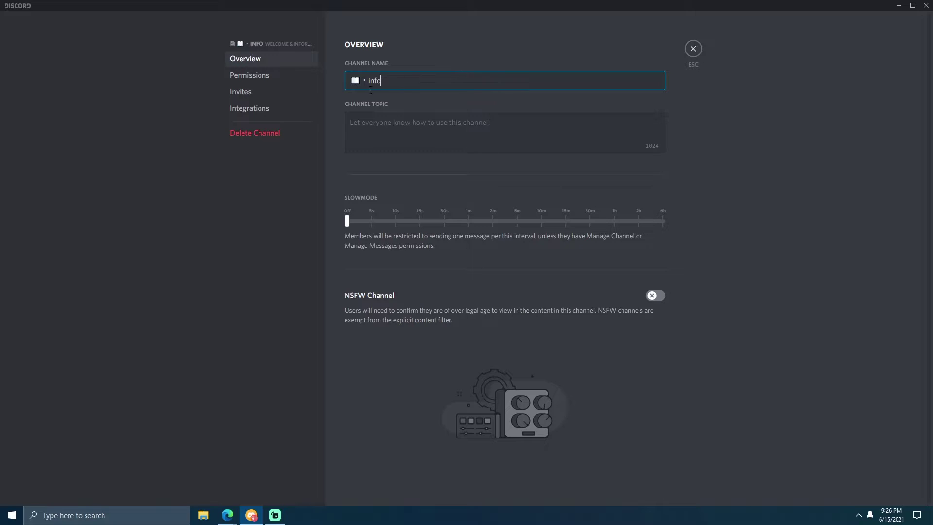
# - Create a webhook in the info channel's integrations and copy its webhook URL
pyautogui.click(246, 112)
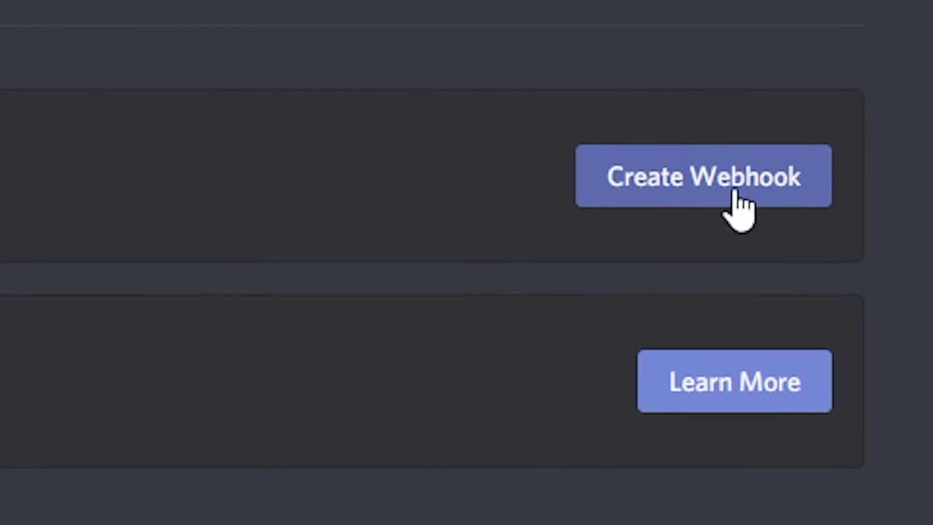
pyautogui.click(662, 189)
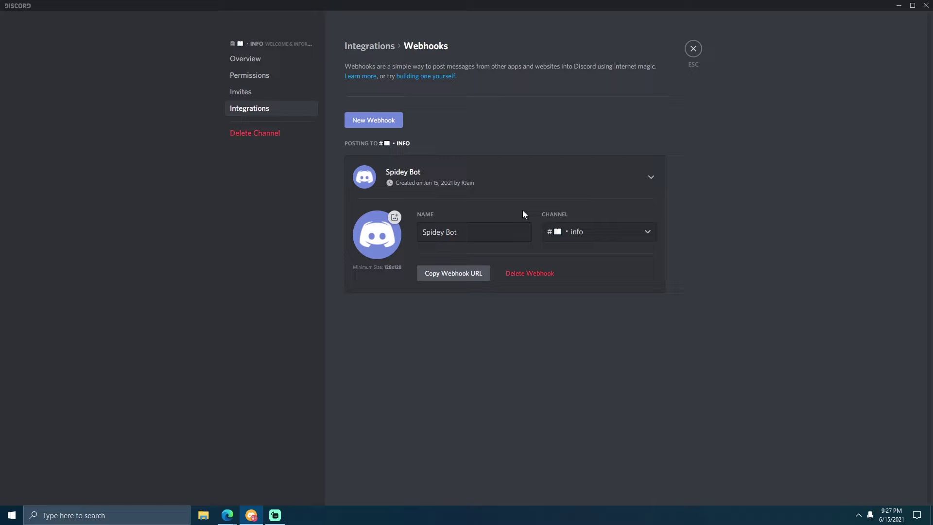
pyautogui.click(433, 276)
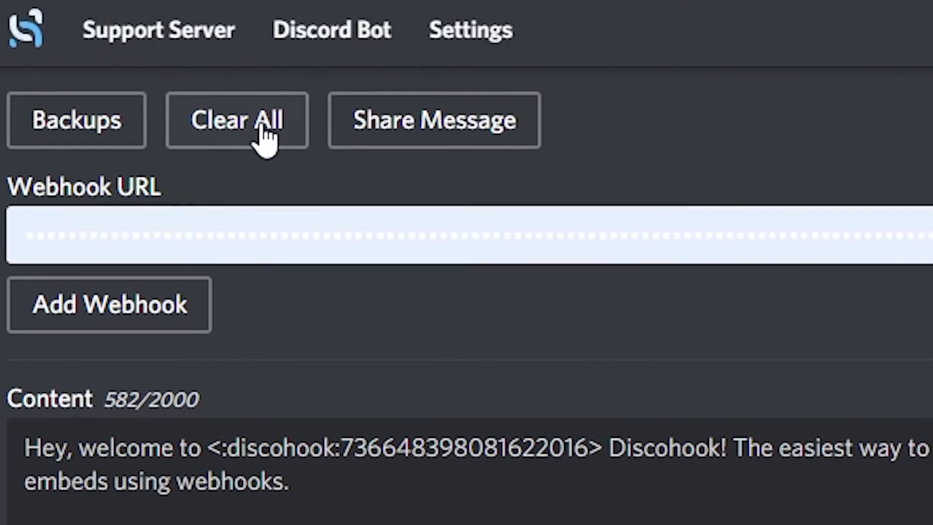
# - In Discohook, clear all content from the message and replace the webhook URL with the copied one
pyautogui.click(265, 141)
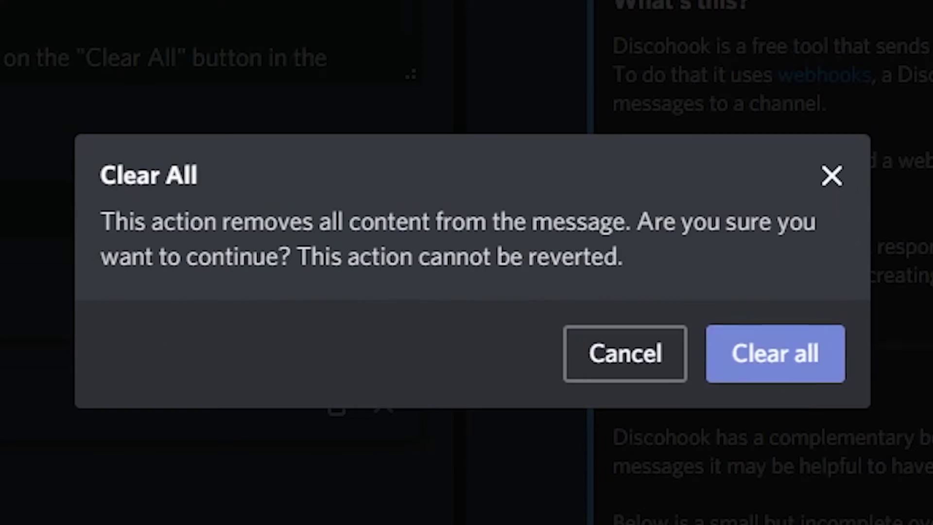
pyautogui.click(800, 375)
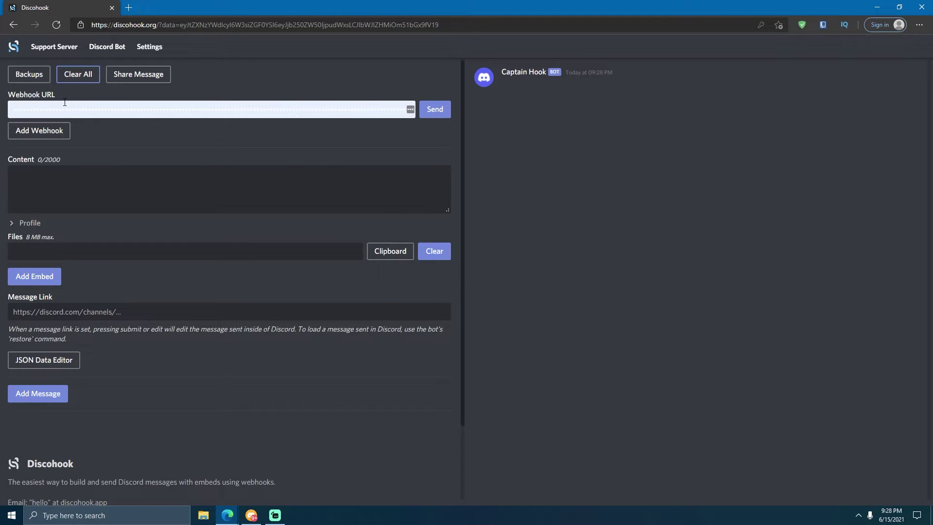
pyautogui.click(65, 103)
pyautogui.hotkey('ctrl', 'a')
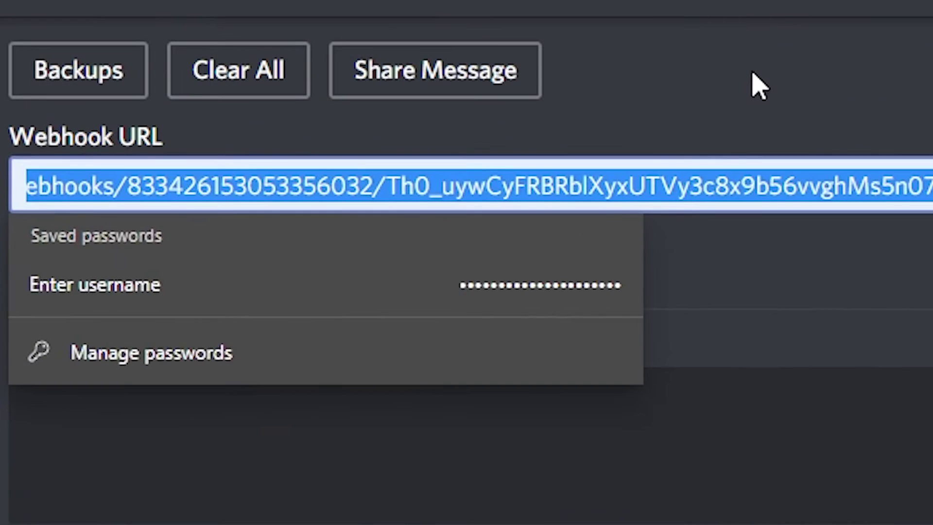
pyautogui.hotkey('ctrl', 'v')
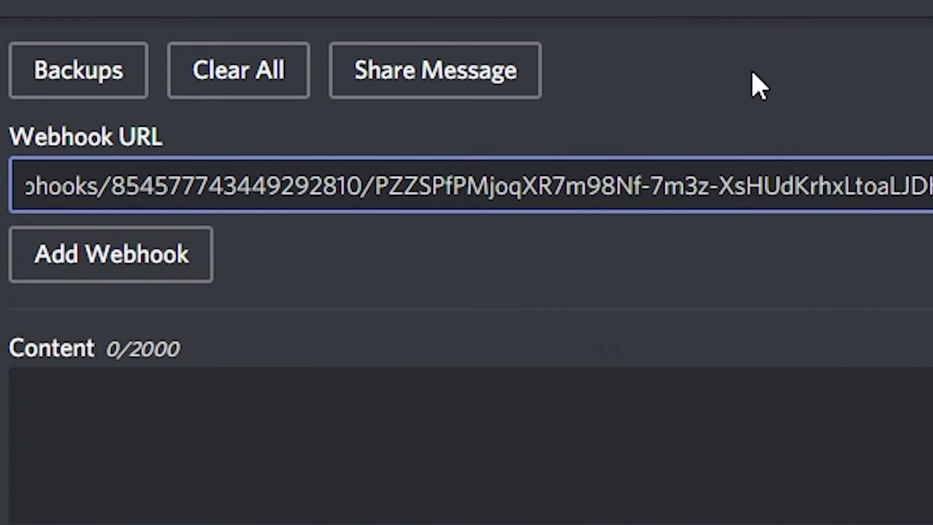
pyautogui.click(751, 89)
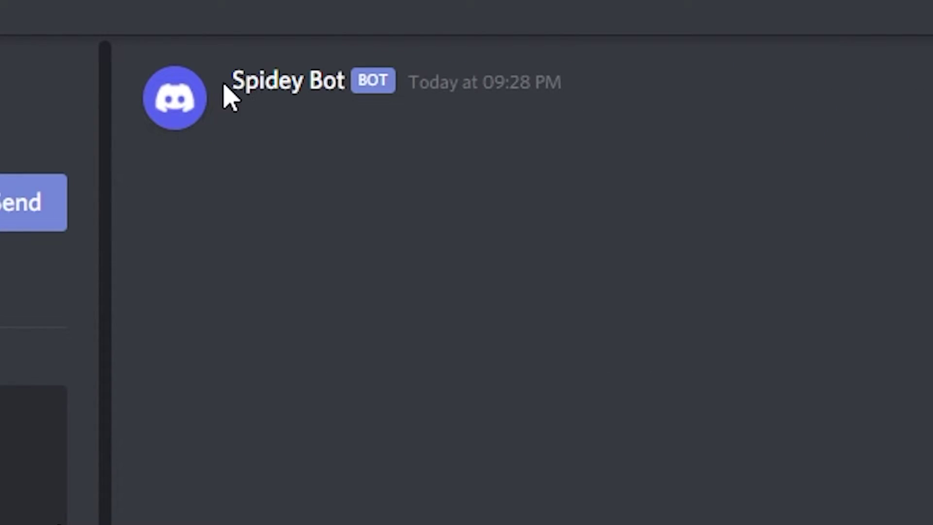
pyautogui.moveTo(224, 86); pyautogui.dragTo(304, 118)
pyautogui.click(304, 119)
pyautogui.moveTo(229, 88); pyautogui.dragTo(343, 92)
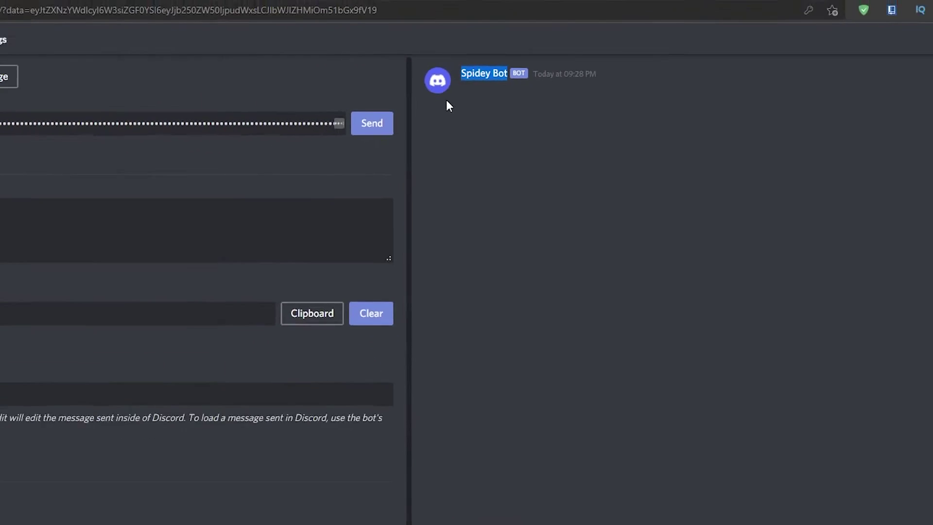
pyautogui.click(26, 211)
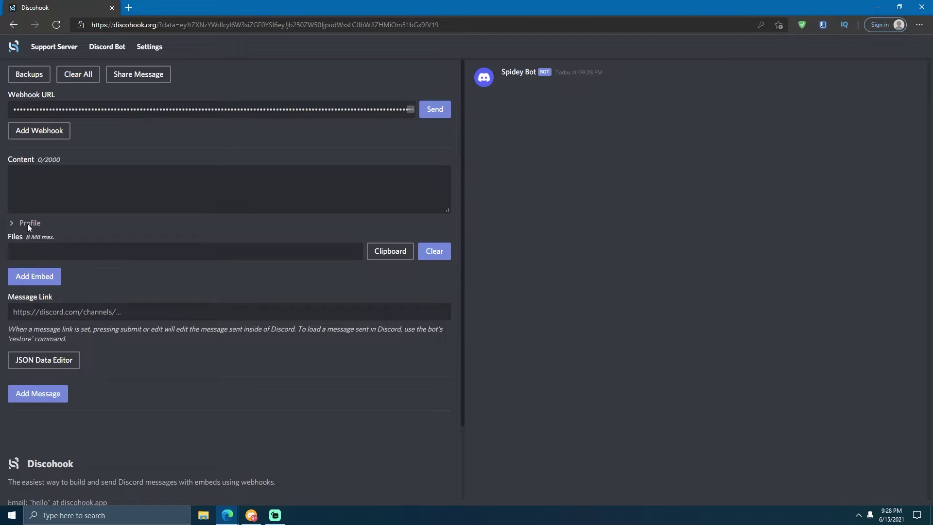
# - Expand the message's Profile settings and set the webhook username to "Cafe HQ Information"
pyautogui.click(27, 223)
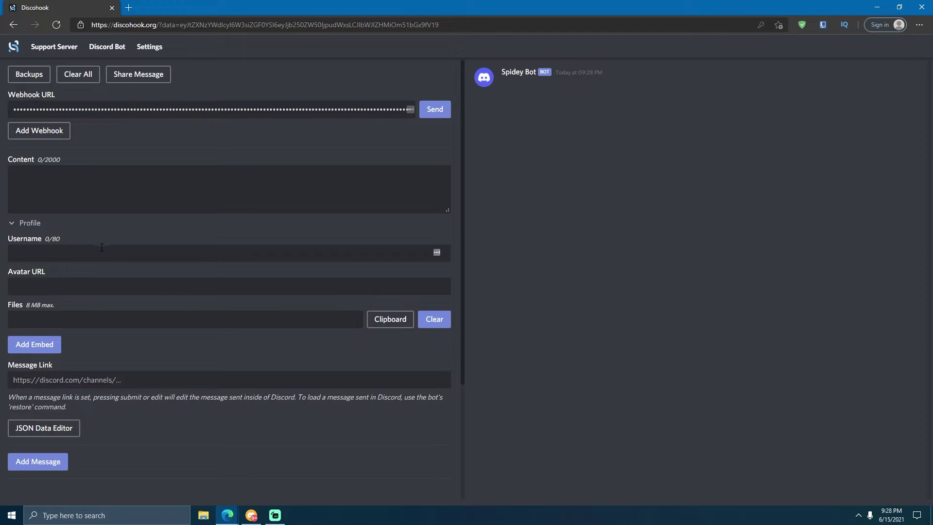
pyautogui.click(102, 251)
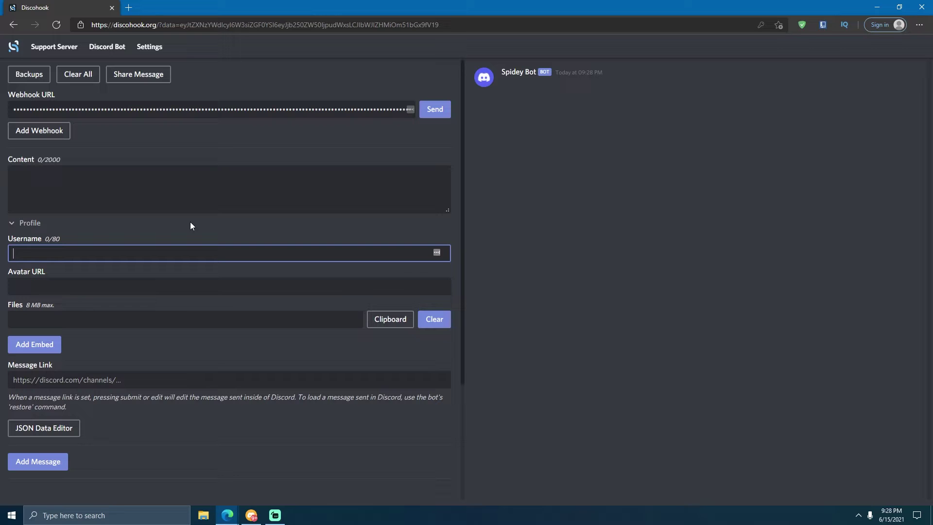
pyautogui.write('Cafe HQ')
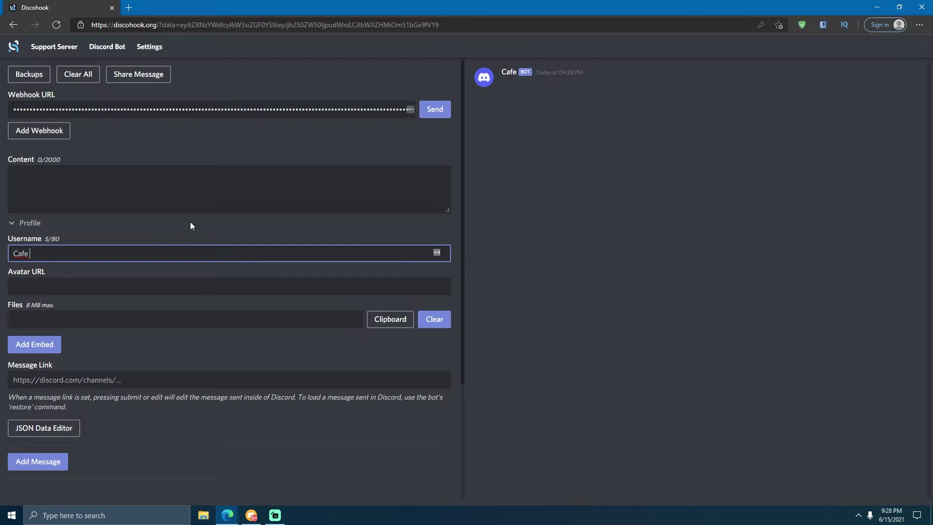
pyautogui.write(' Inf')
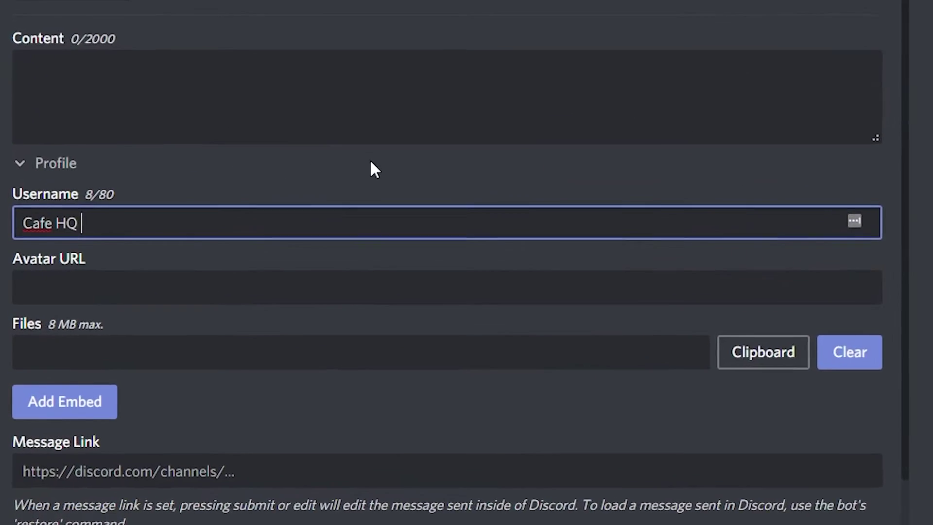
pyautogui.write('ormation')
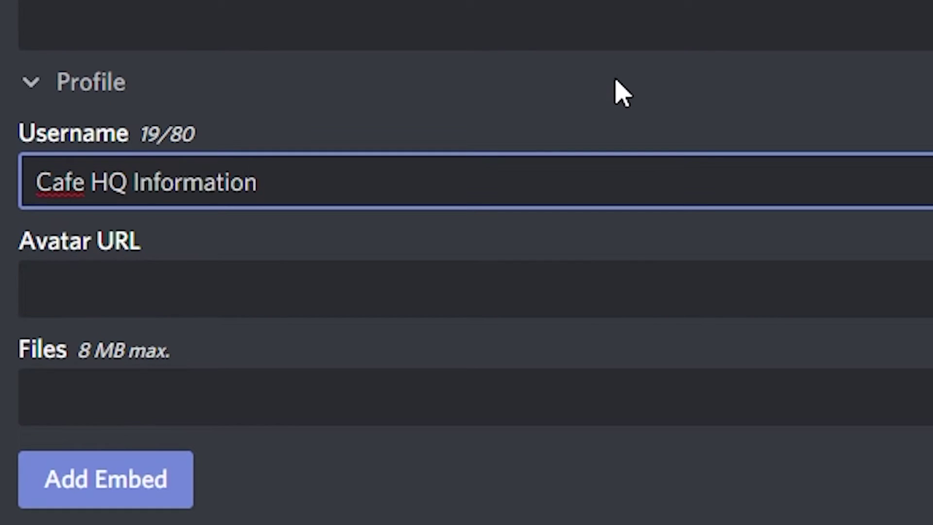
pyautogui.click(617, 252)
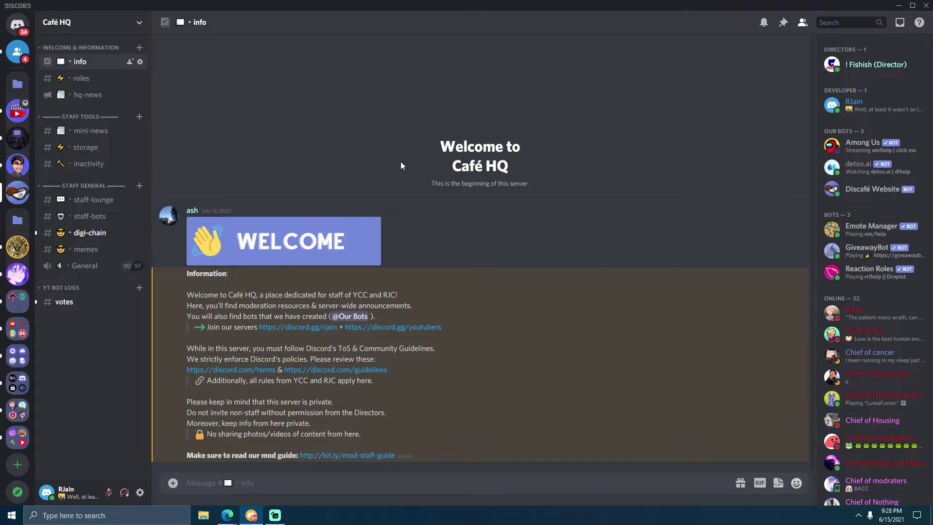
# - In Discord, open the developer tools and inspect the Café HQ icon in the server list
pyautogui.hotkey('ctrl', 'shift', 'i')
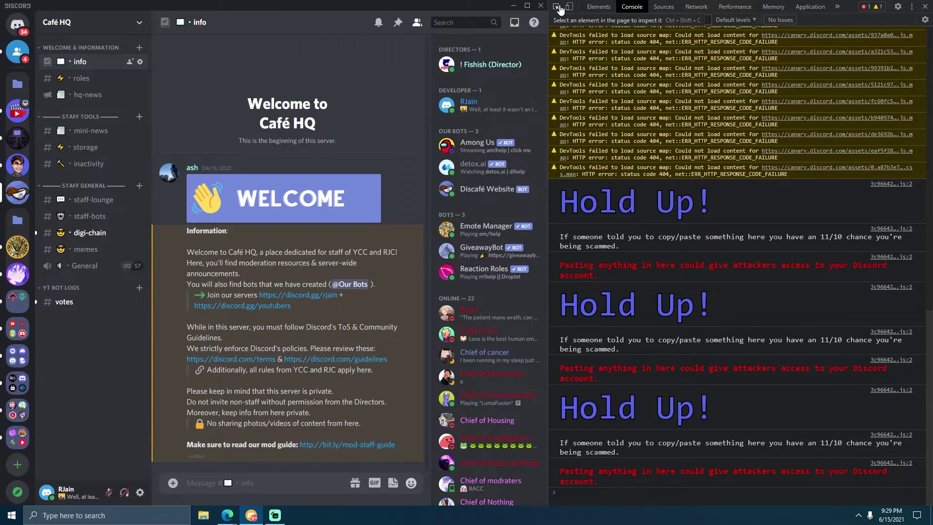
pyautogui.click(557, 7)
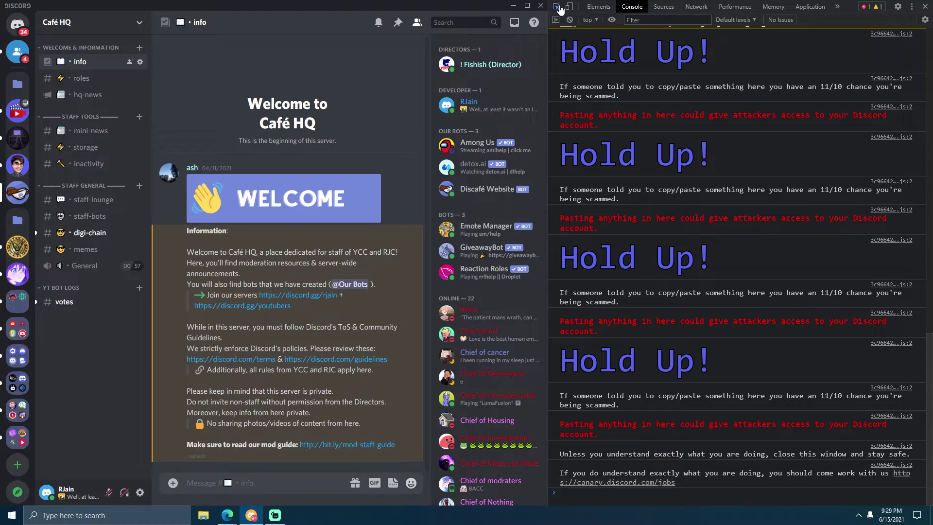
pyautogui.click(25, 191)
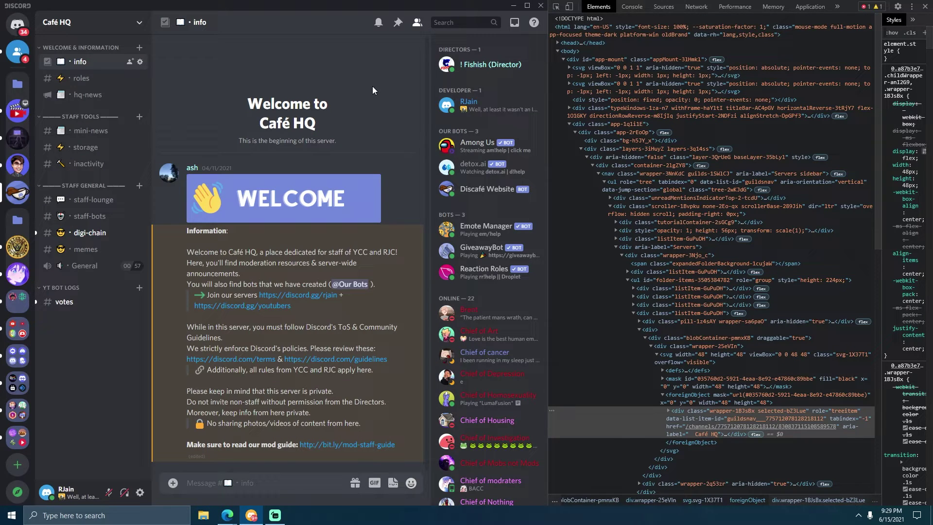
pyautogui.click(559, 12)
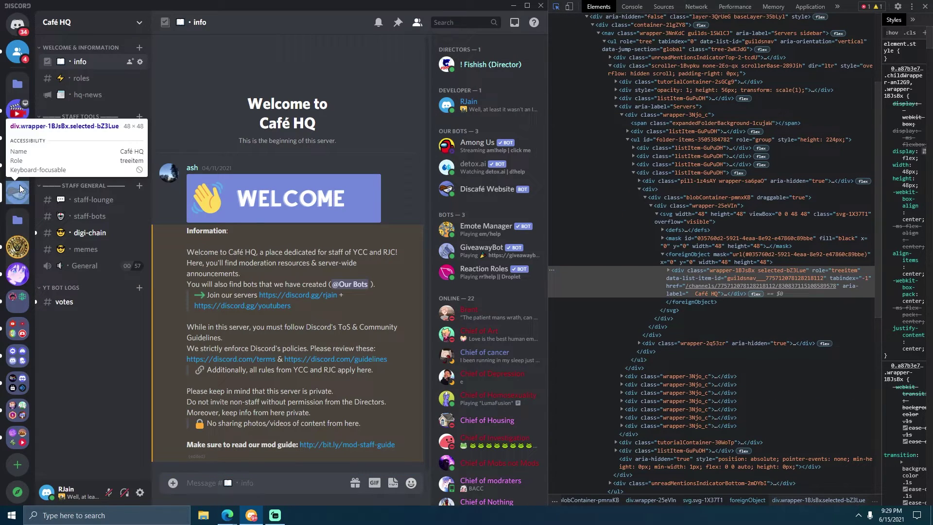
pyautogui.click(20, 186)
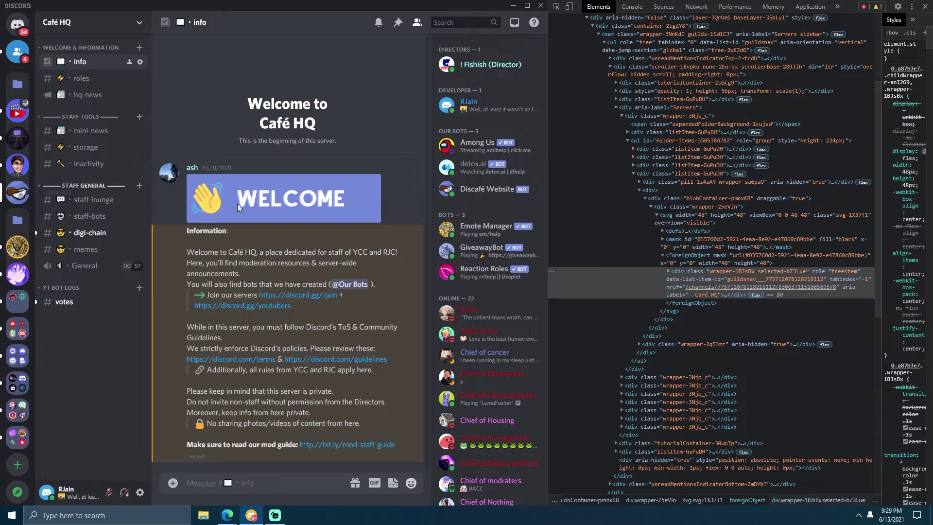
# - Expand the inspected icon element, cut the image URL from its src attribute, and close the developer tools
pyautogui.click(667, 271)
pyautogui.scroll(-2, 672, 273)
pyautogui.click(671, 224)
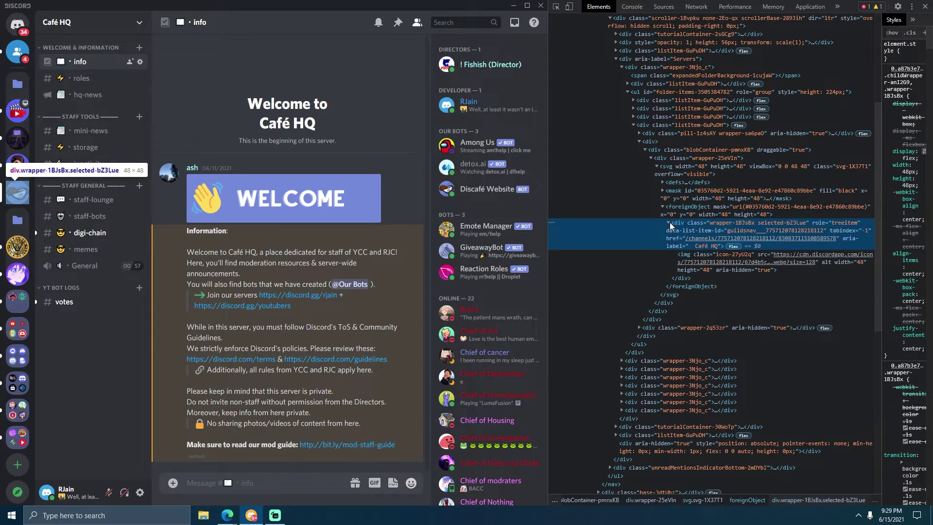
pyautogui.moveTo(716, 265)
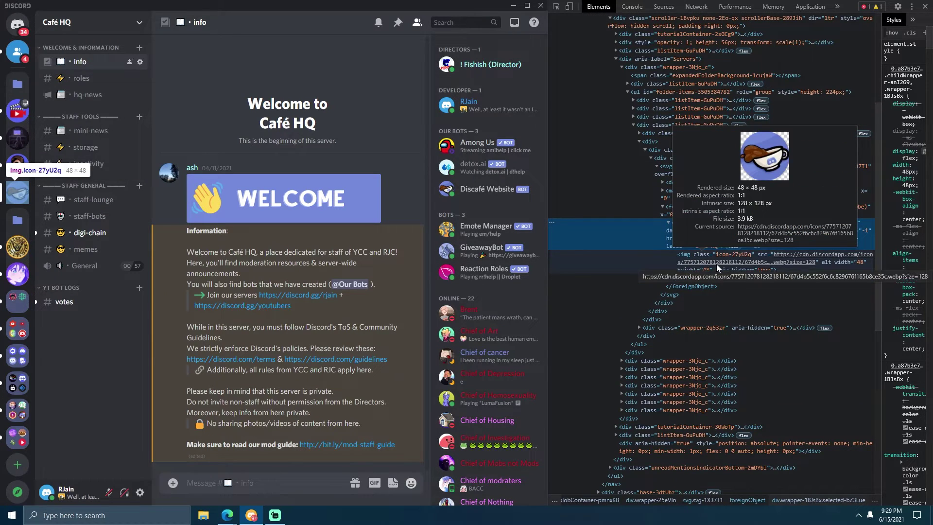
pyautogui.doubleClick(716, 264)
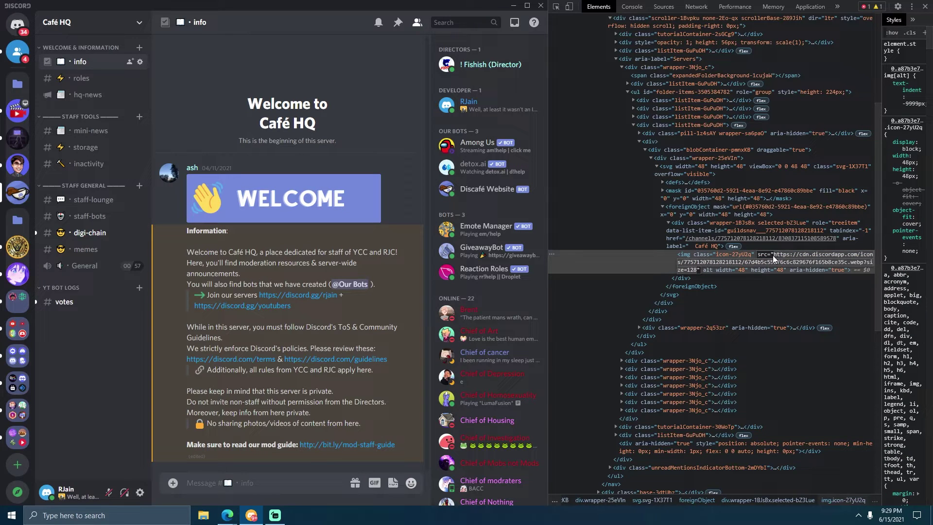
pyautogui.press('BackSpace')
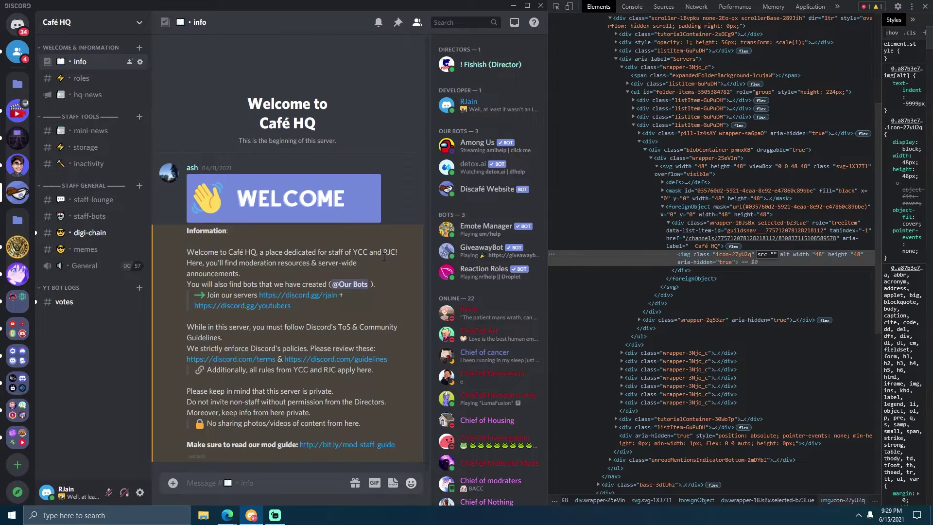
pyautogui.click(926, 6)
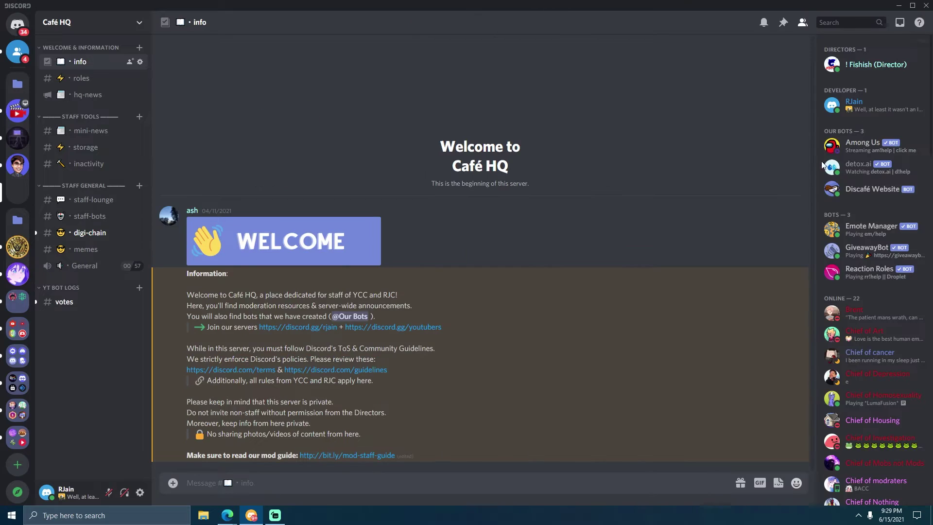
# - Switch to Discohook and paste the server icon's image link as the Avatar URL
pyautogui.hotkey('alt', 'Tab')
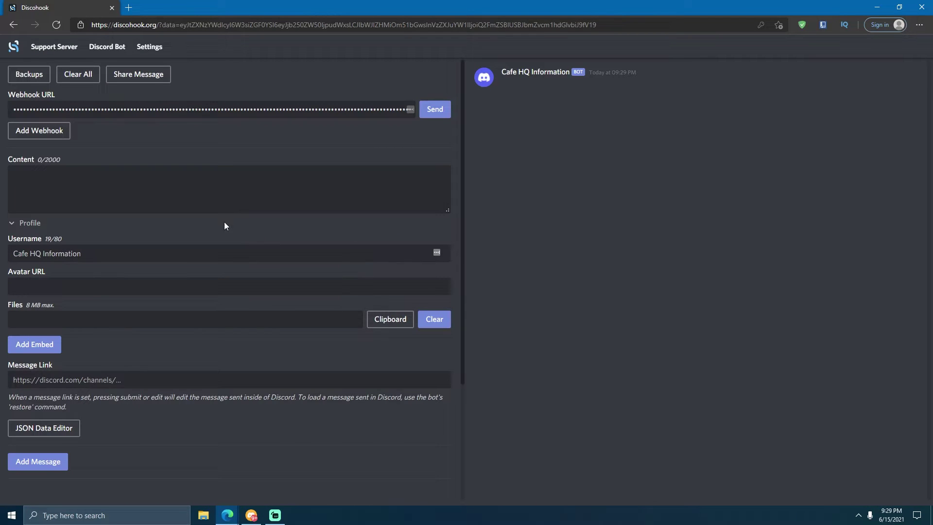
pyautogui.click(115, 292)
pyautogui.hotkey('ctrl', 'v')
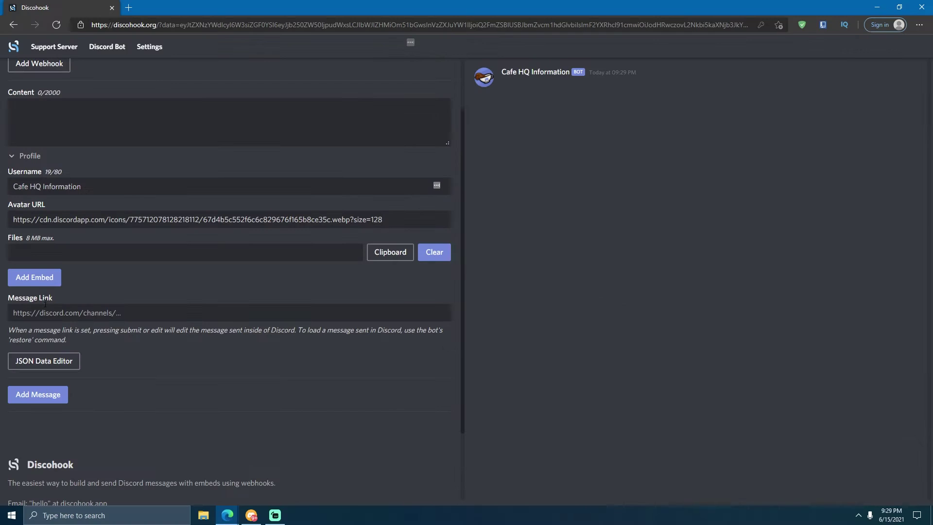
# - Add an embed to the message and expand Embed 1 with its Author section
pyautogui.click(44, 278)
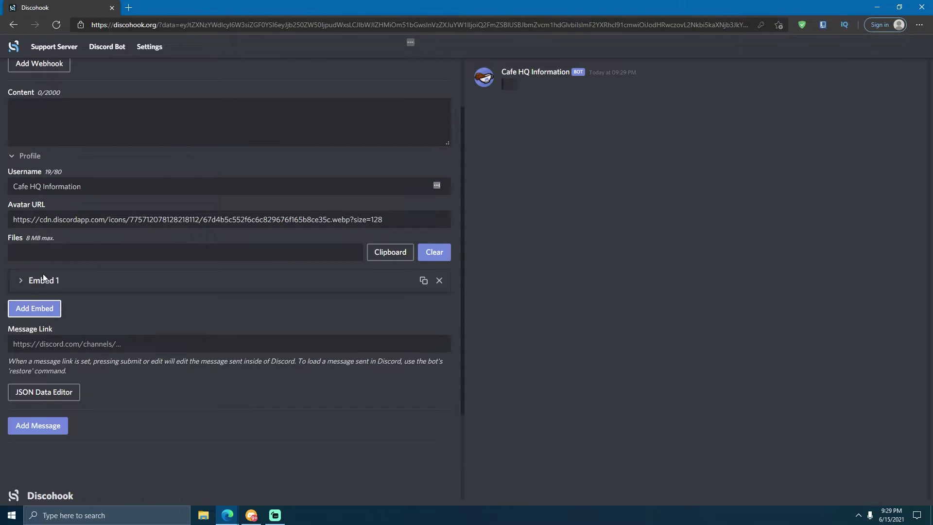
pyautogui.click(39, 274)
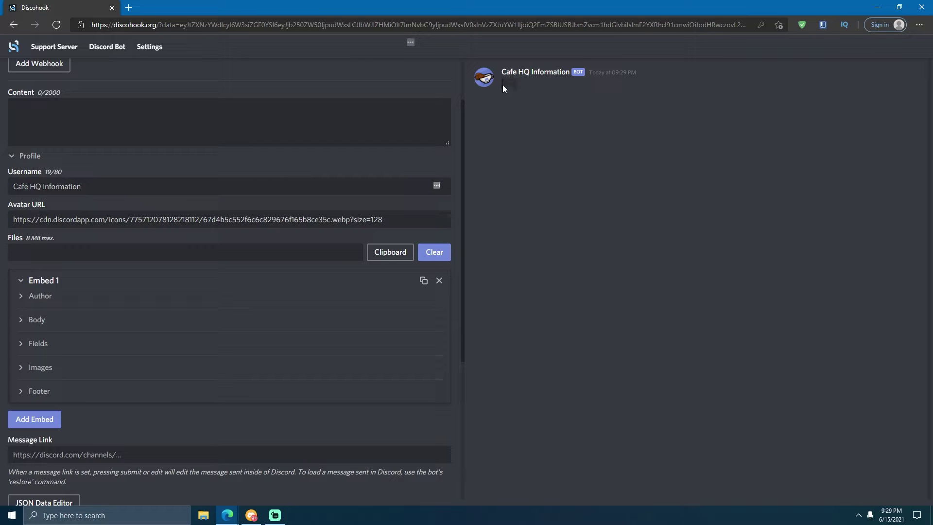
pyautogui.click(38, 296)
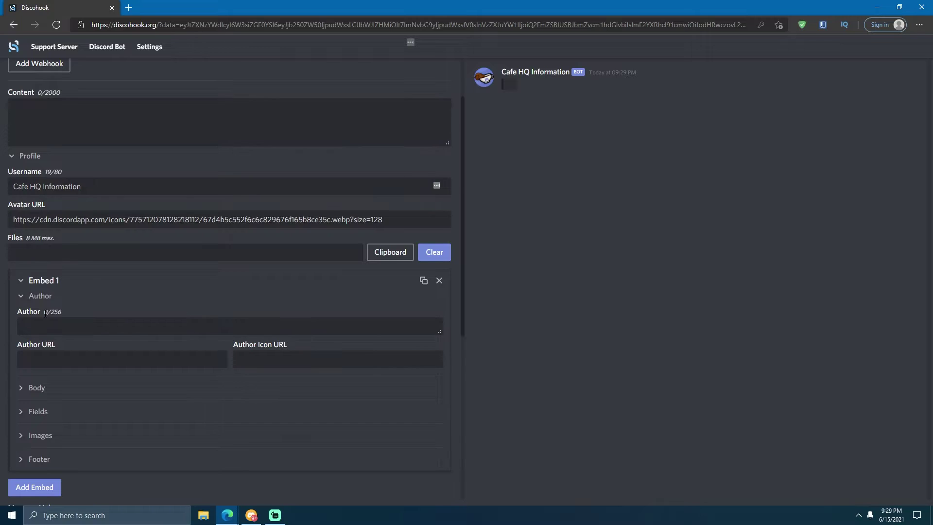
pyautogui.scroll(-3, 53, 287)
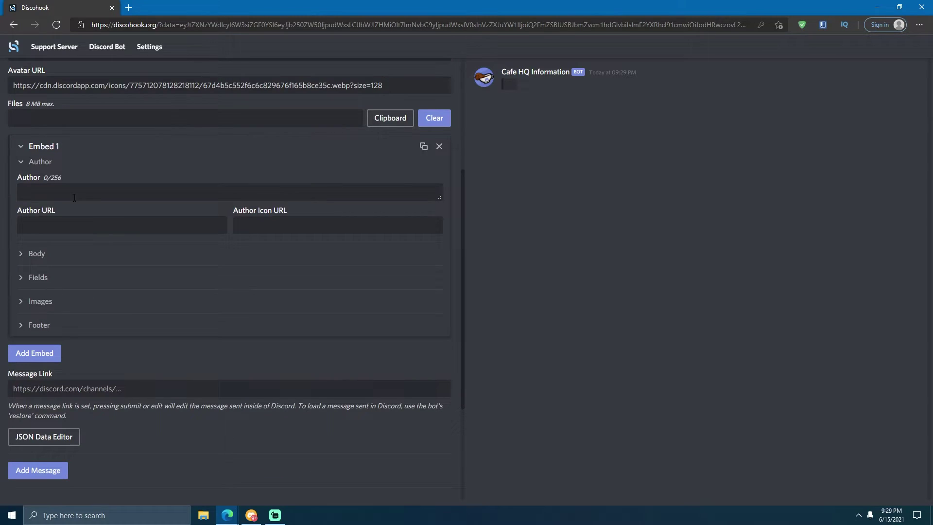
pyautogui.moveTo(15, 175); pyautogui.dragTo(62, 178)
pyautogui.click(299, 206)
pyautogui.moveTo(299, 212); pyautogui.dragTo(15, 179)
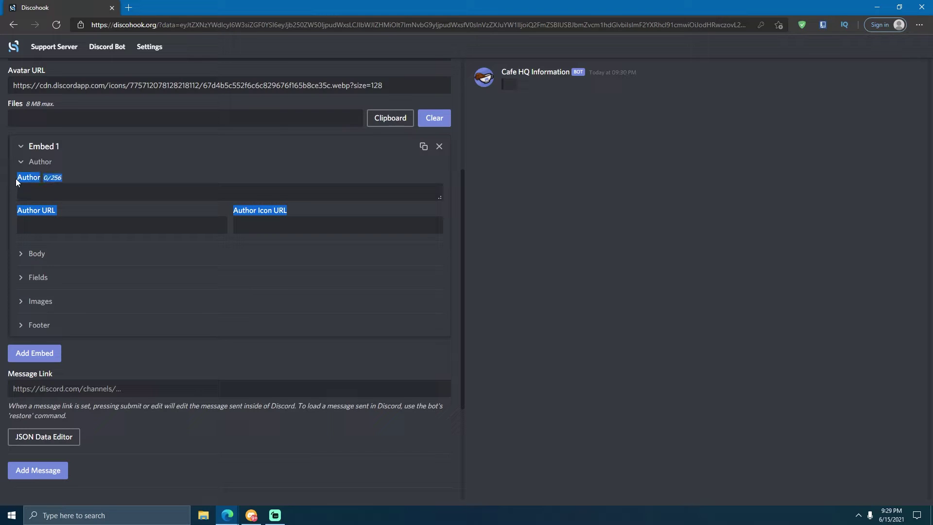
pyautogui.click(48, 211)
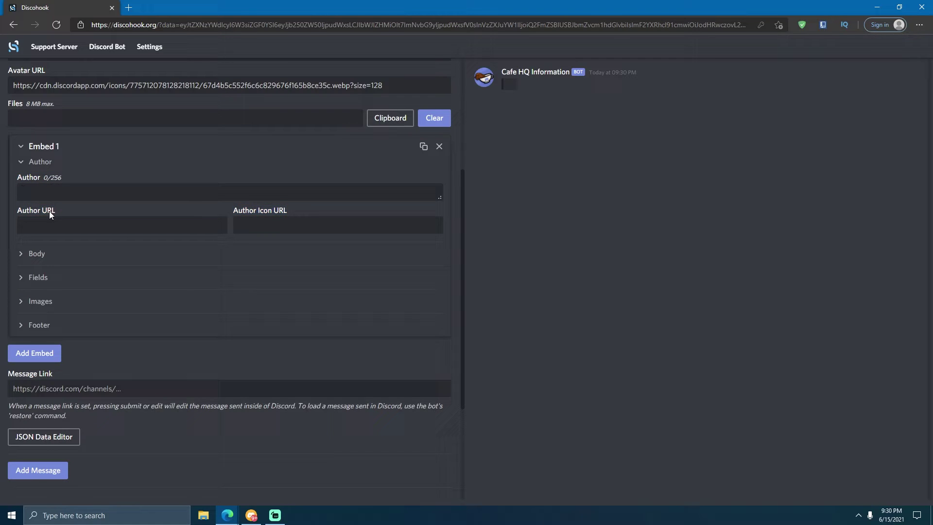
# - Expand the embed's Body section and fill its Description with the first two welcome lines copied from Café HQ's info channel in Discord
pyautogui.click(33, 261)
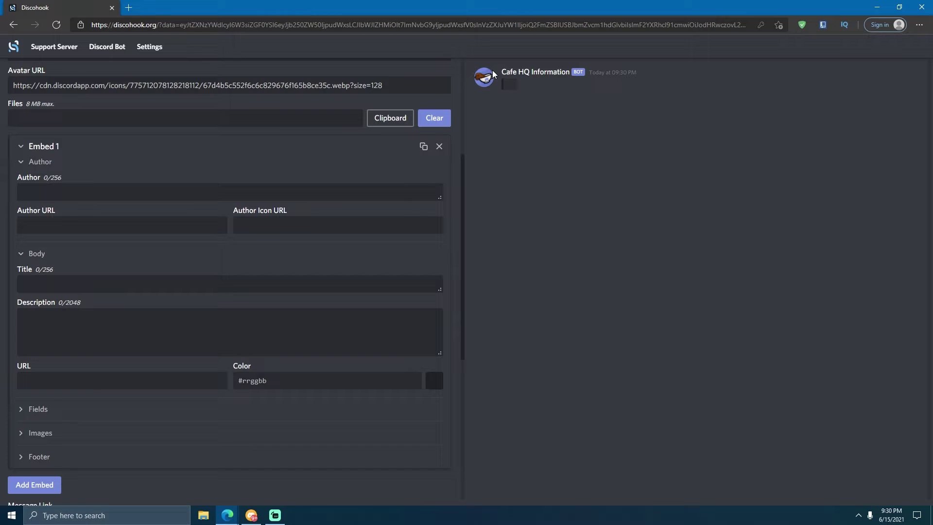
pyautogui.moveTo(492, 73); pyautogui.dragTo(557, 71)
pyautogui.click(553, 85)
pyautogui.click(280, 327)
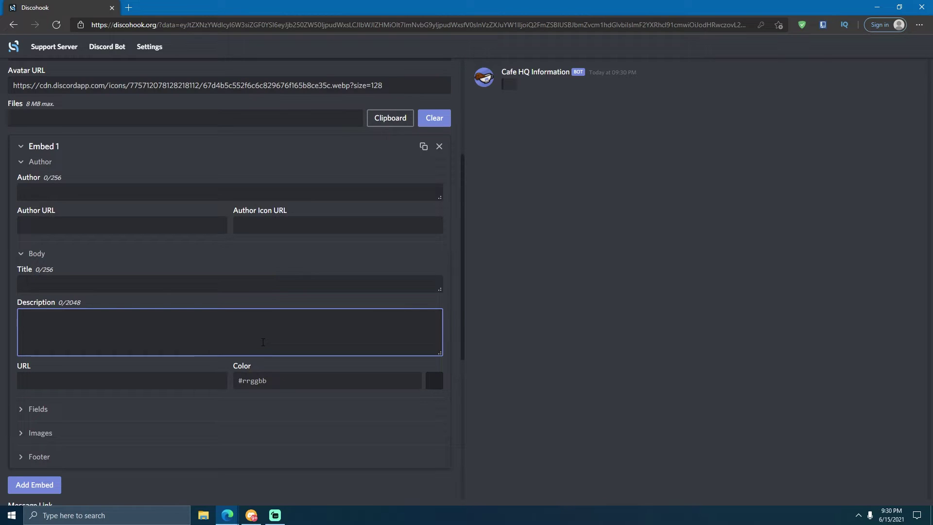
pyautogui.hotkey('alt', 'Tab')
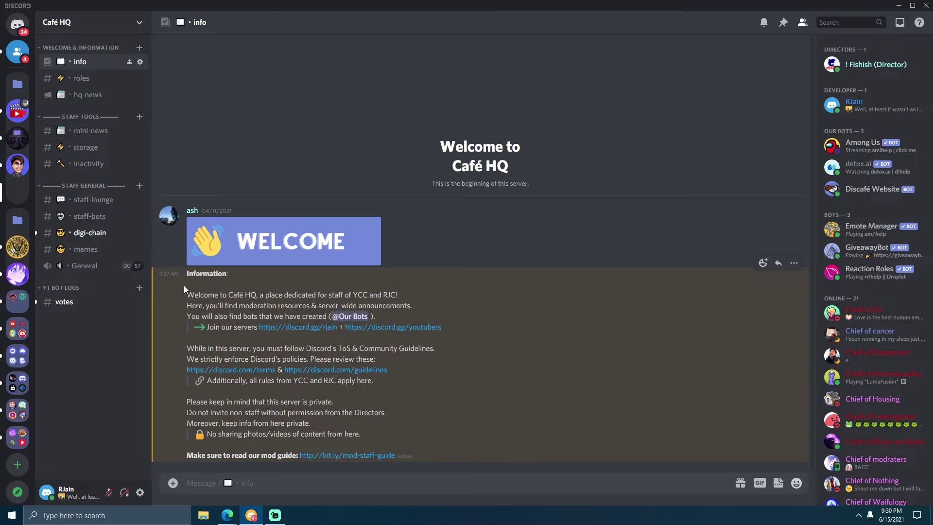
pyautogui.moveTo(186, 293); pyautogui.dragTo(416, 307)
pyautogui.hotkey('ctrl', 'c')
pyautogui.hotkey('alt', 'Tab')
pyautogui.hotkey('ctrl', 'v')
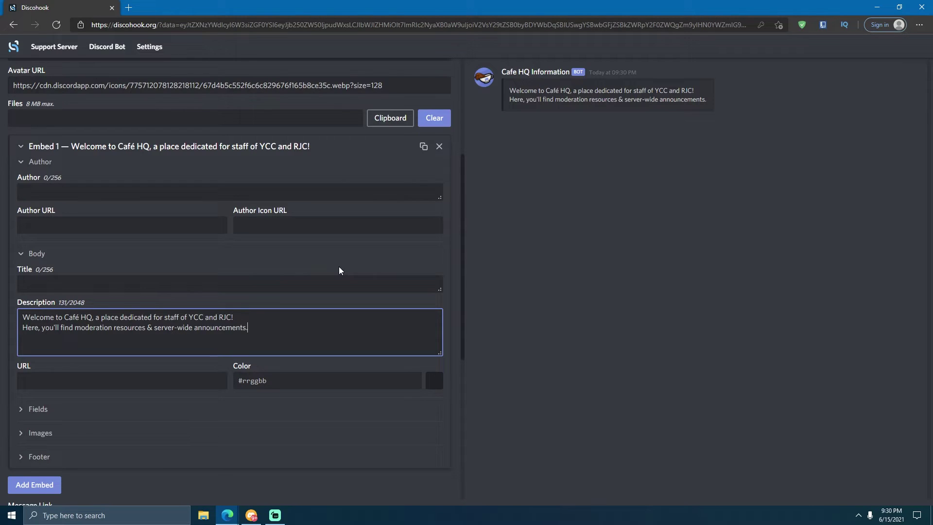
# - Copy the introductory paragraph from YouTube Creator Café's rules message in Discord and append it to the embed's Description in Discohook
pyautogui.hotkey('alt', 'Tab')
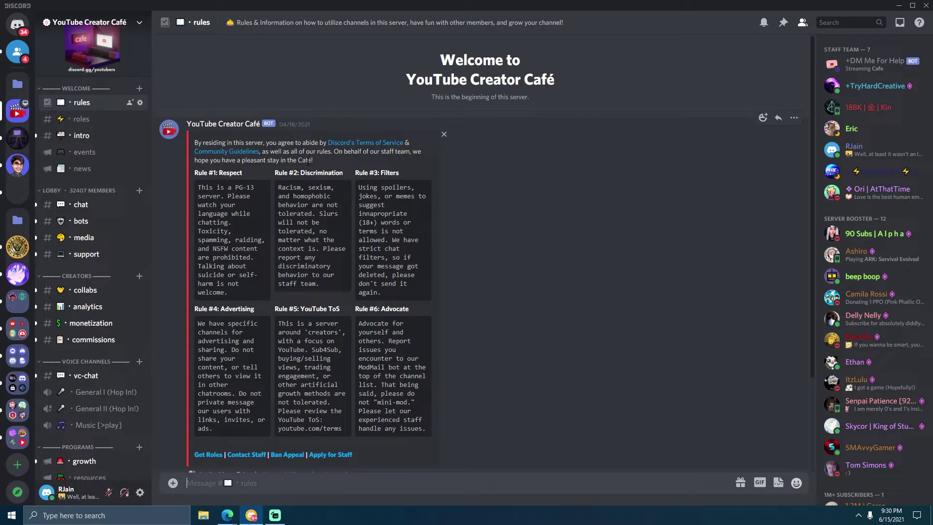
pyautogui.tripleClick(331, 164)
pyautogui.hotkey('alt', 'Tab')
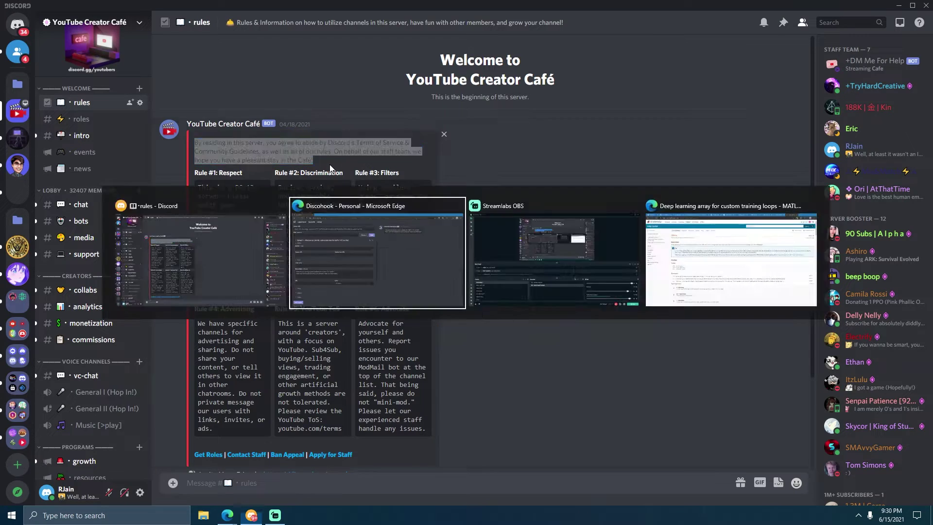
pyautogui.hotkey('ctrl', 'v')
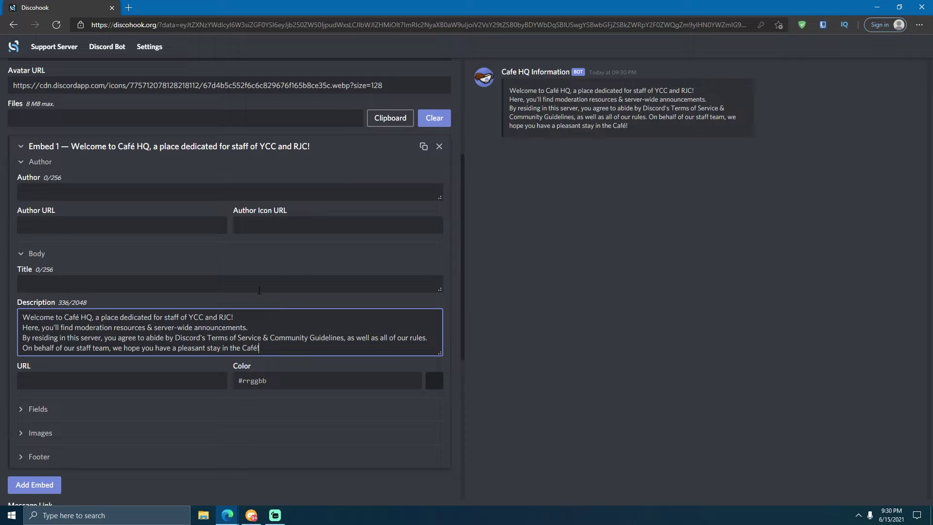
pyautogui.click(176, 338)
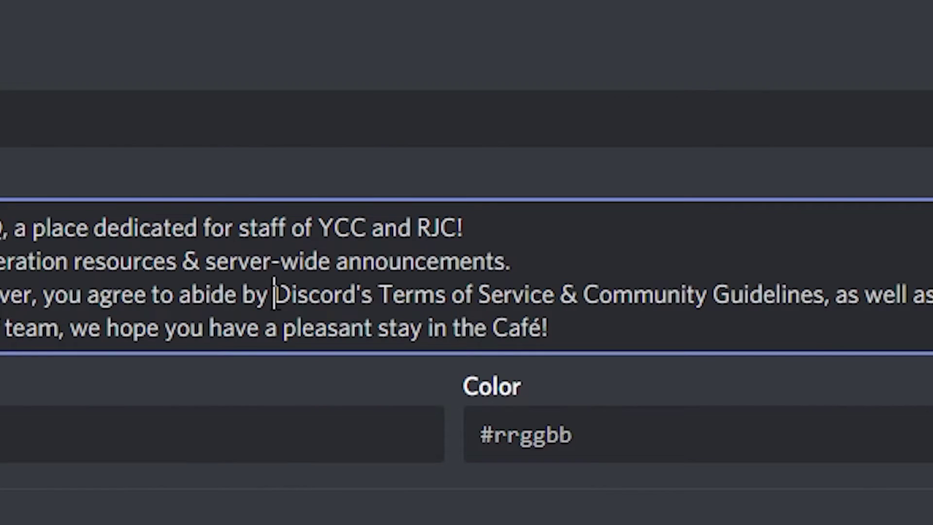
pyautogui.write('[')
pyautogui.press('Right')
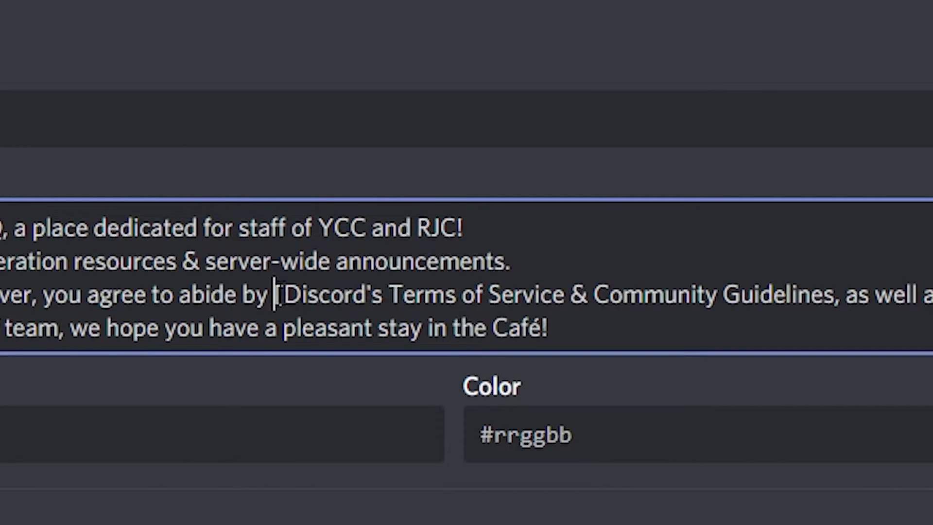
pyautogui.click(564, 302)
pyautogui.write(']')
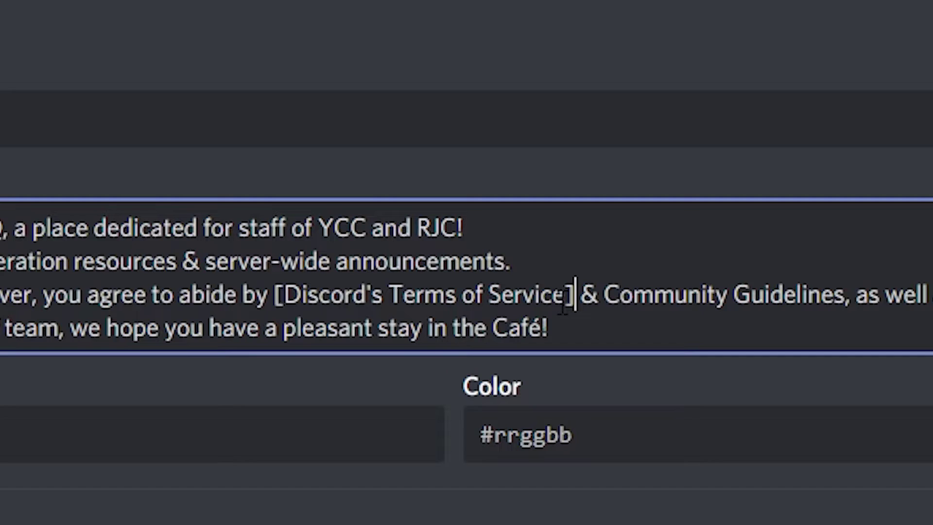
pyautogui.write('()')
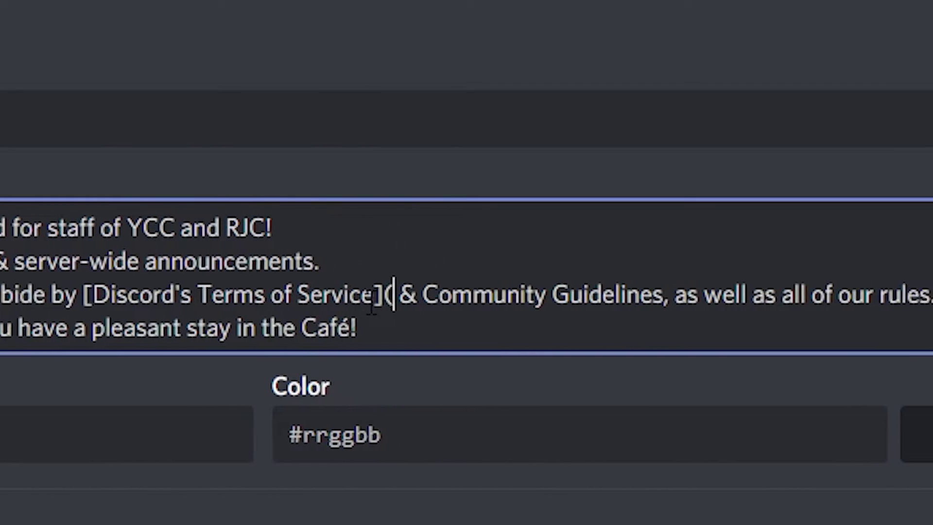
pyautogui.press('Left')
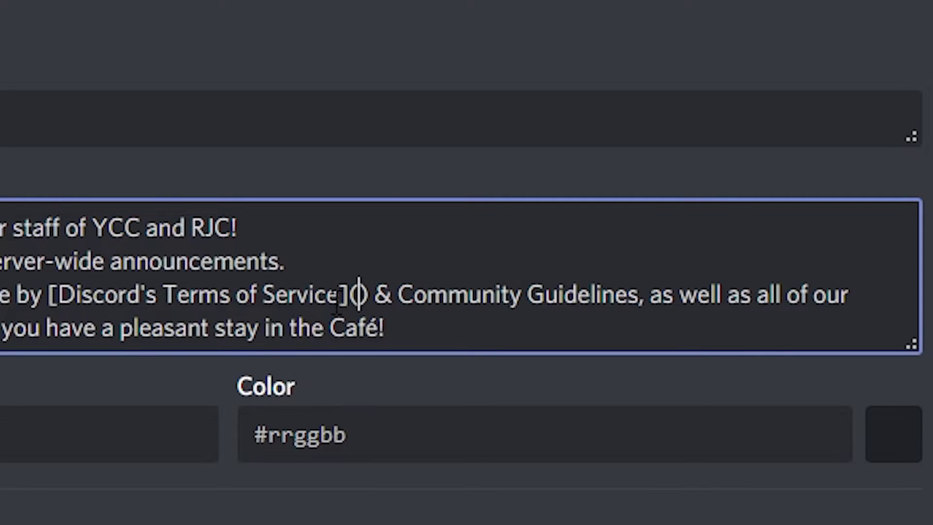
pyautogui.write('https')
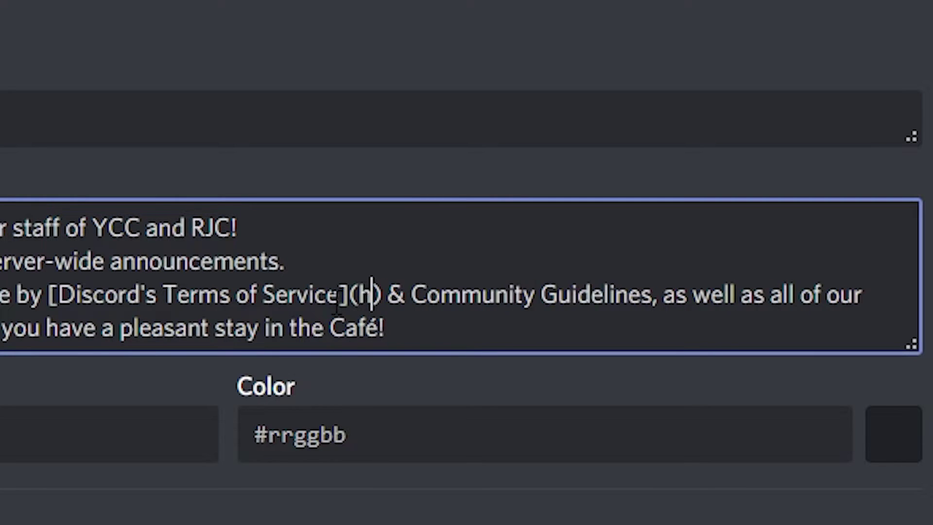
pyautogui.write('://discord.com')
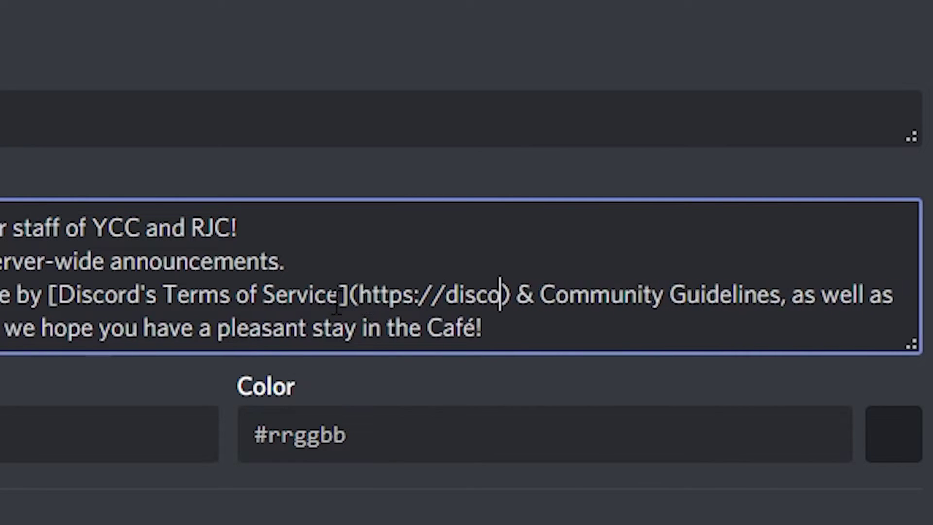
pyautogui.write('/terms')
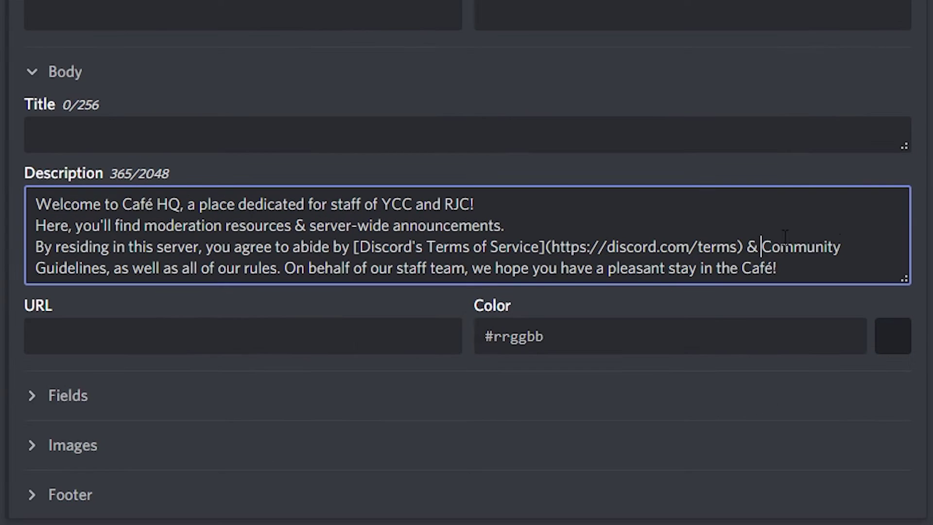
pyautogui.write('[')
pyautogui.hotkey('ctrl', 'Right')
pyautogui.hotkey('ctrl', 'Right')
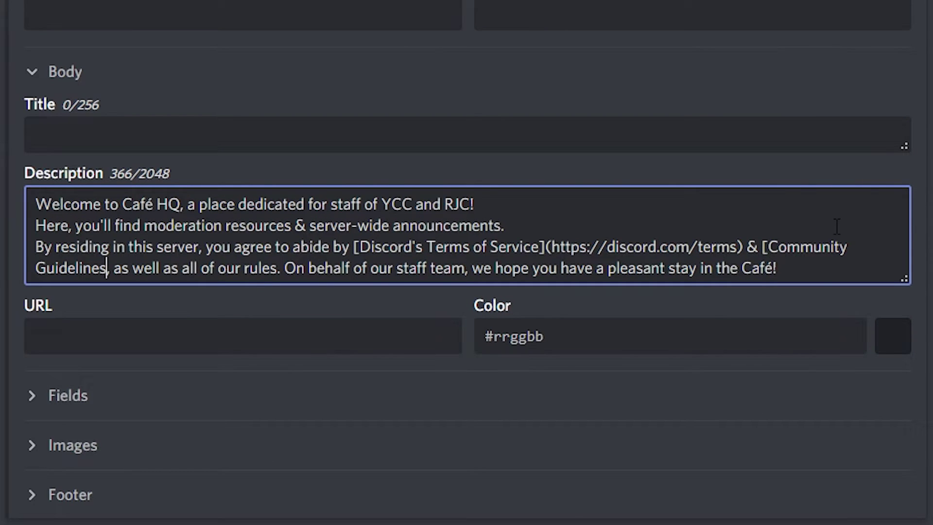
pyautogui.write(']()')
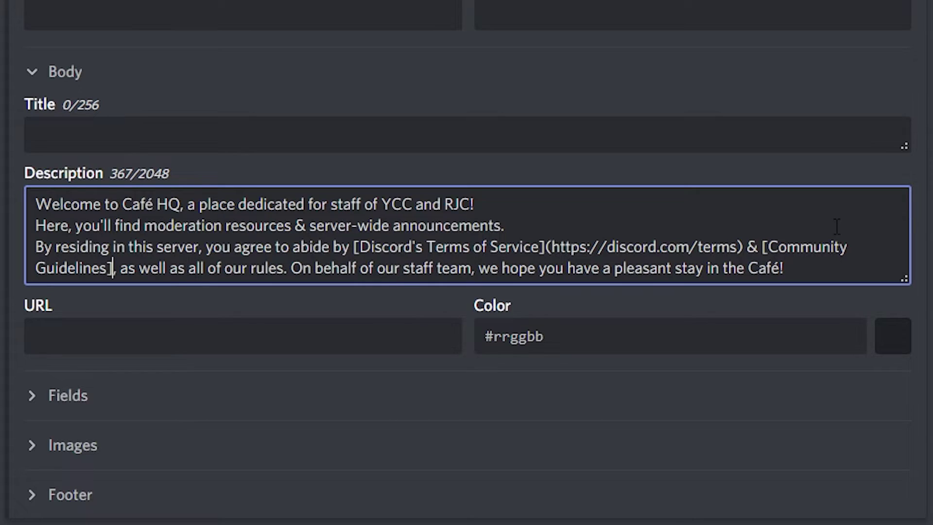
pyautogui.press('Left')
pyautogui.write('https://dis')
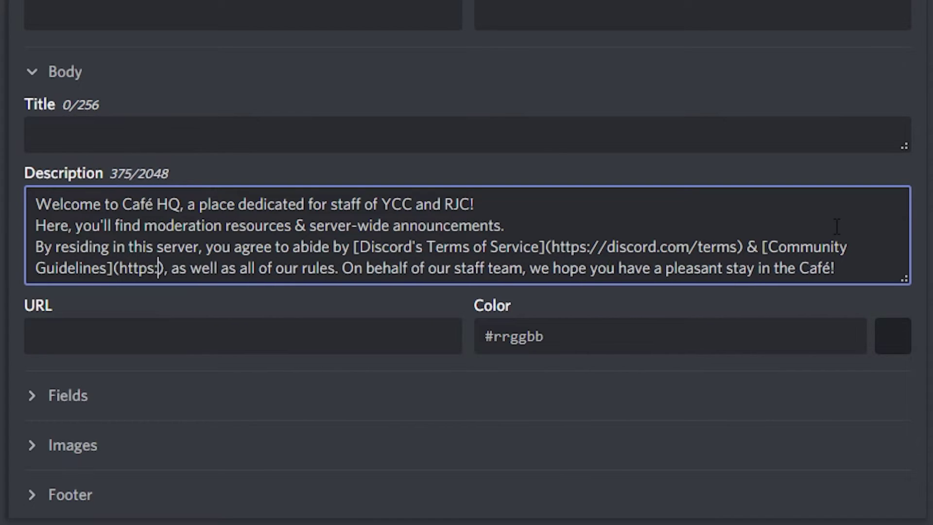
pyautogui.write('cord.com/g')
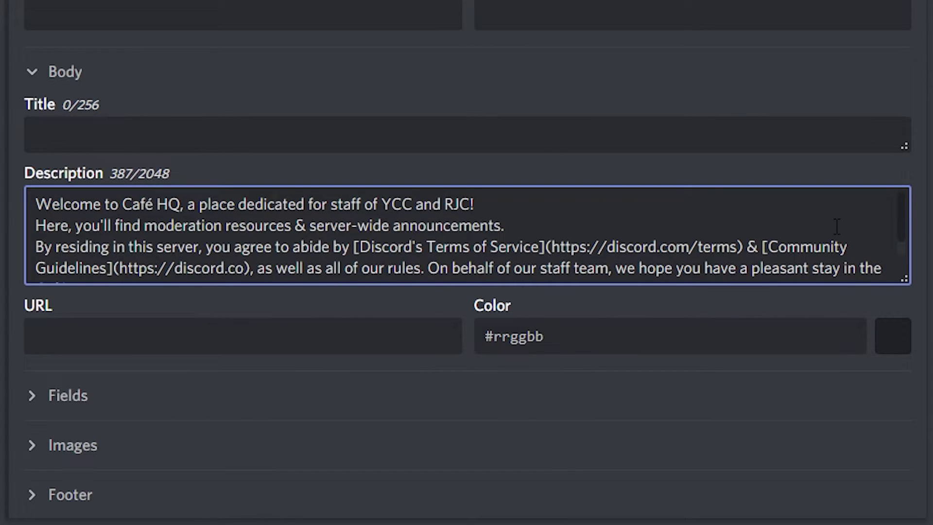
pyautogui.write('uidelines')
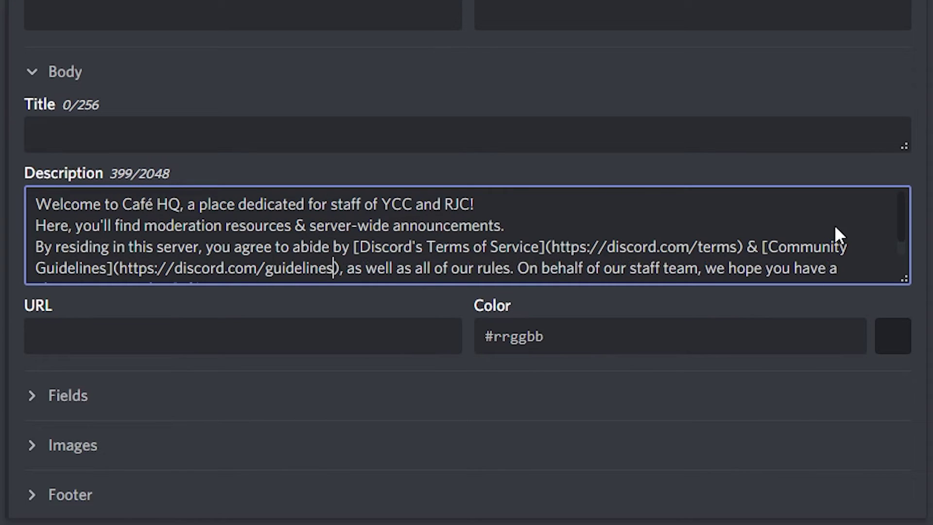
# - Try a light red and then set the embed's color to the blue #6d96ff
pyautogui.scroll(-1, 837, 226)
pyautogui.click(777, 292)
pyautogui.scroll(-3, 725, 275)
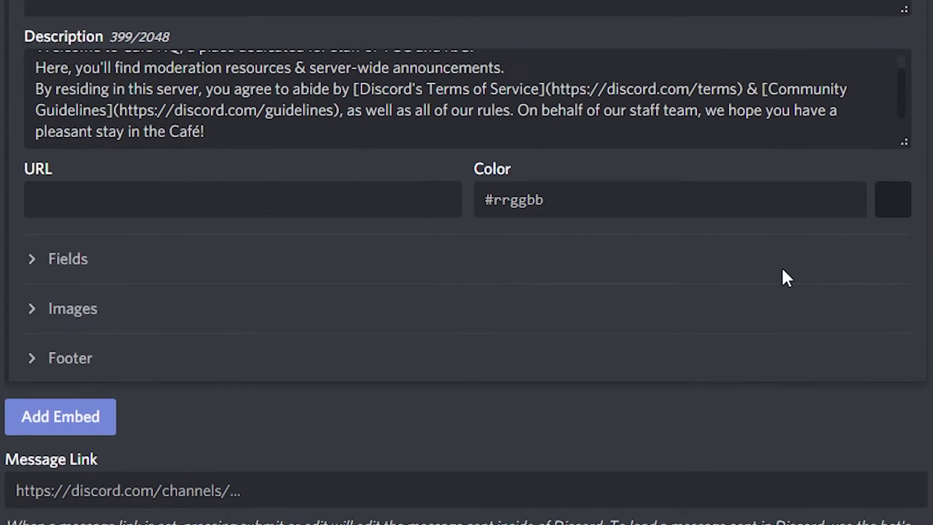
pyautogui.scroll(-3, 860, 200)
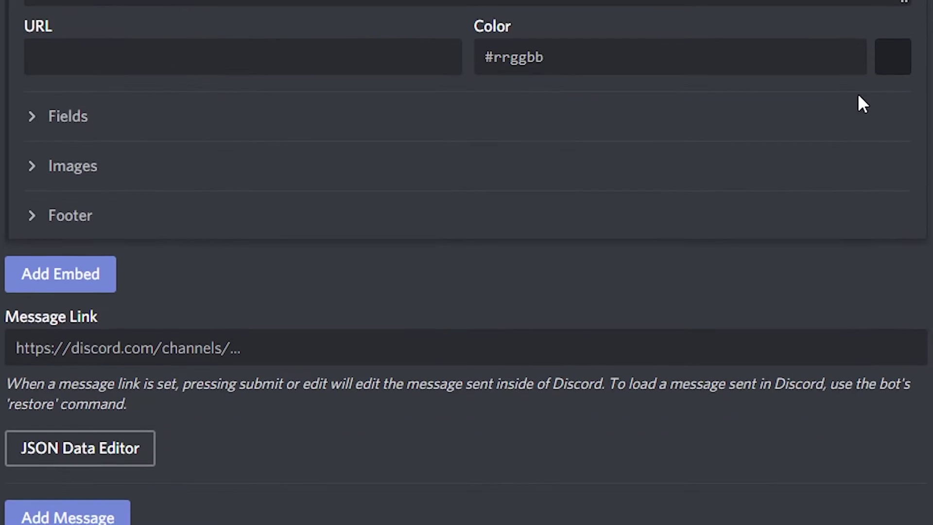
pyautogui.click(888, 59)
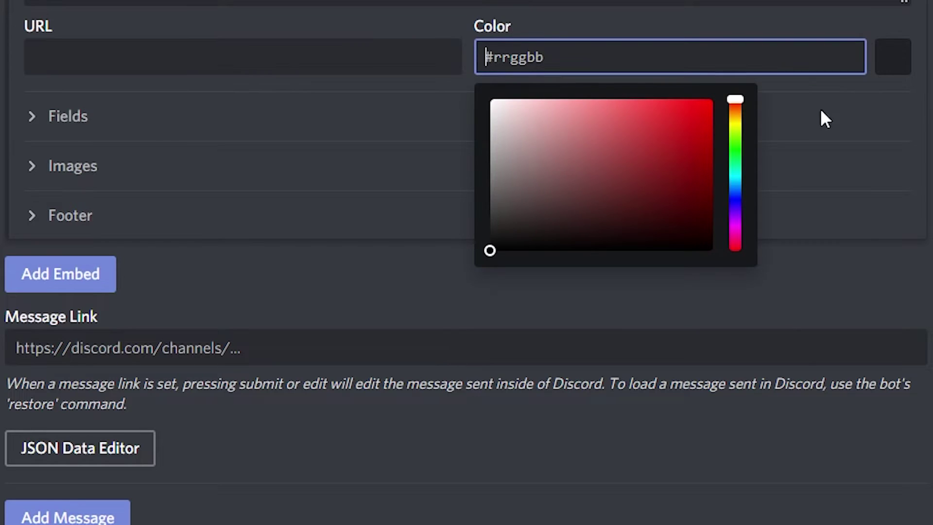
pyautogui.click(737, 185)
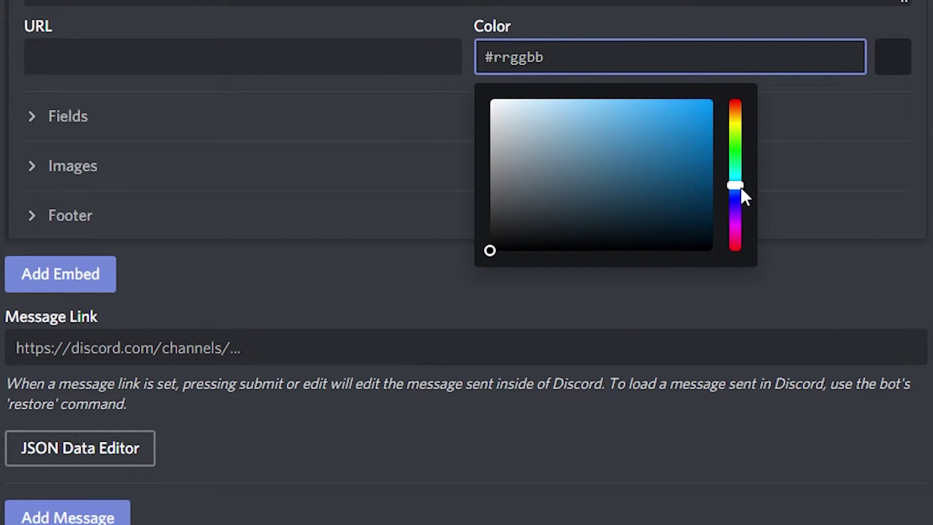
pyautogui.moveTo(740, 188); pyautogui.dragTo(737, 99)
pyautogui.moveTo(628, 164); pyautogui.dragTo(618, 73)
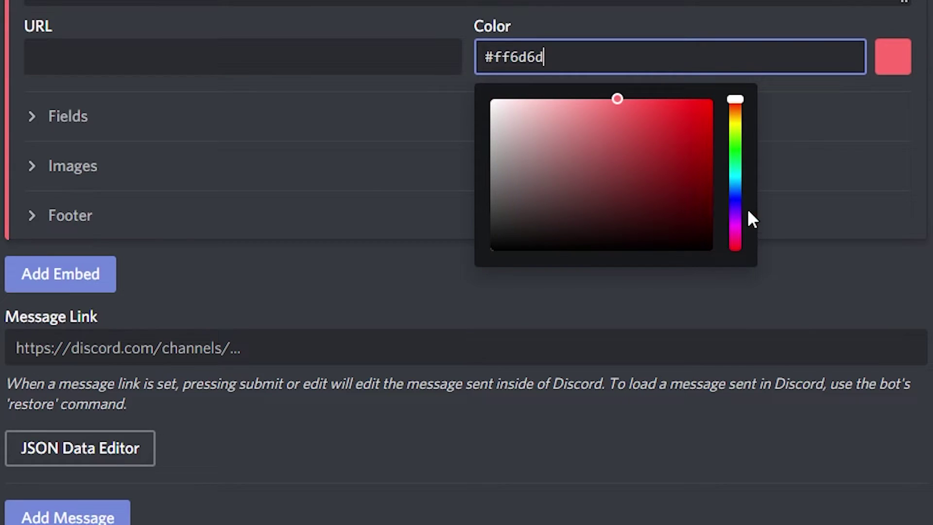
pyautogui.click(740, 188)
pyautogui.moveTo(689, 201); pyautogui.dragTo(688, 210)
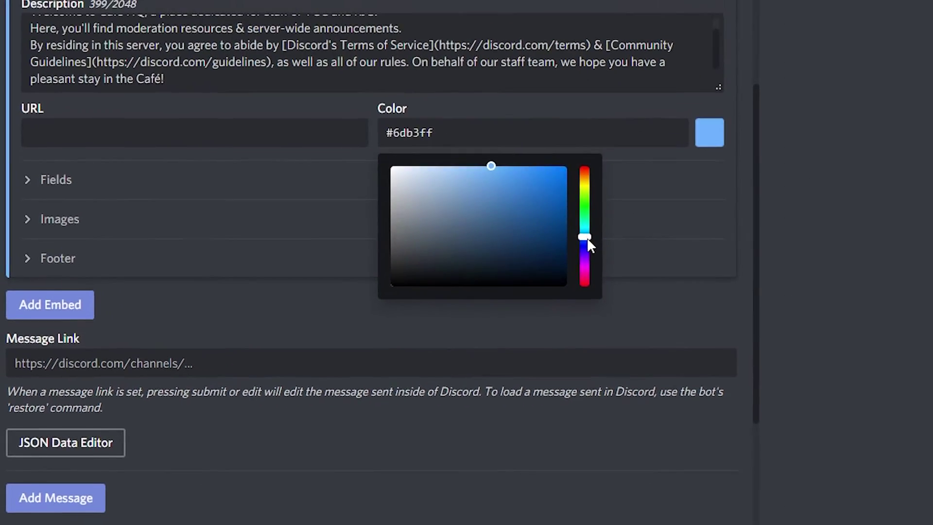
pyautogui.click(932, 145)
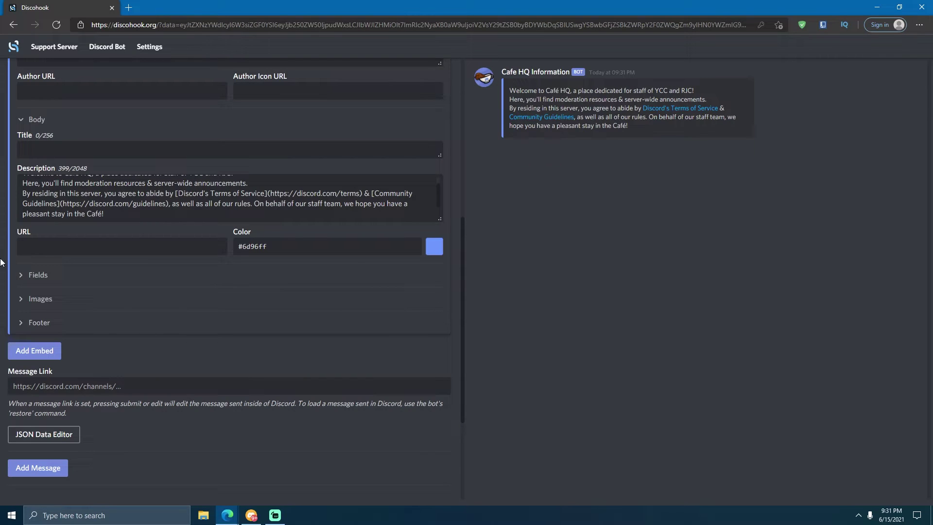
# - Expand the embed's Fields section and remove all five empty fields
pyautogui.click(20, 274)
pyautogui.scroll(-1, 142, 299)
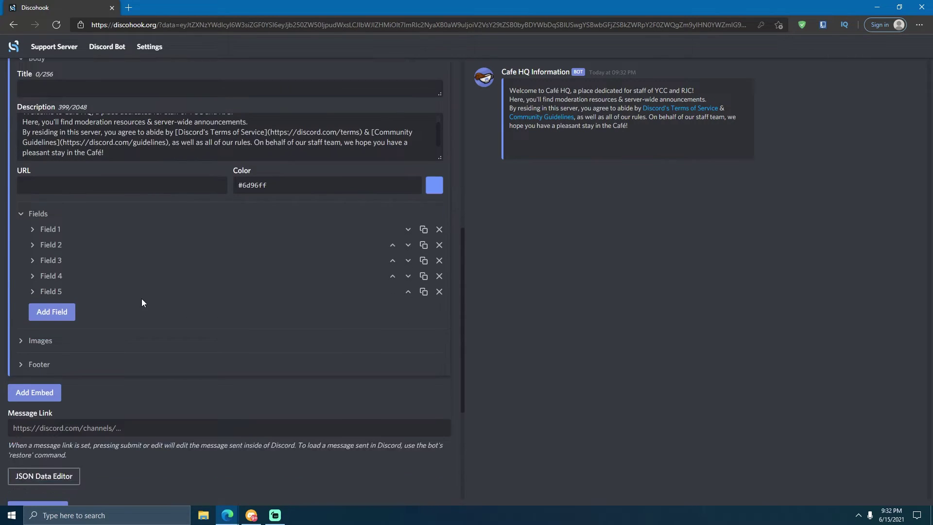
pyautogui.scroll(3, 141, 298)
pyautogui.click(440, 358)
pyautogui.click(439, 358)
pyautogui.click(439, 358)
pyautogui.click(439, 358)
pyautogui.click(440, 358)
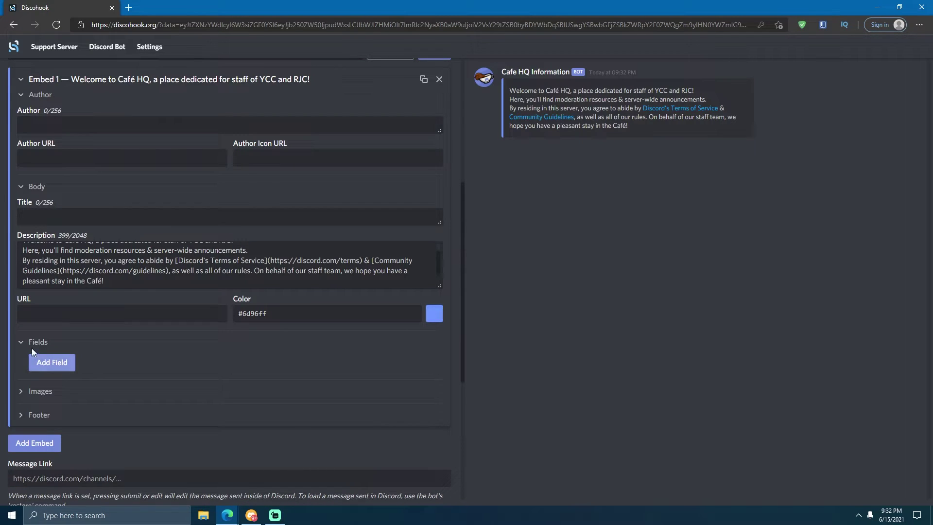
# - Add a single new field to the embed and expand Field 1
pyautogui.scroll(2, 35, 342)
pyautogui.scroll(-3, 35, 342)
pyautogui.scroll(4, 45, 318)
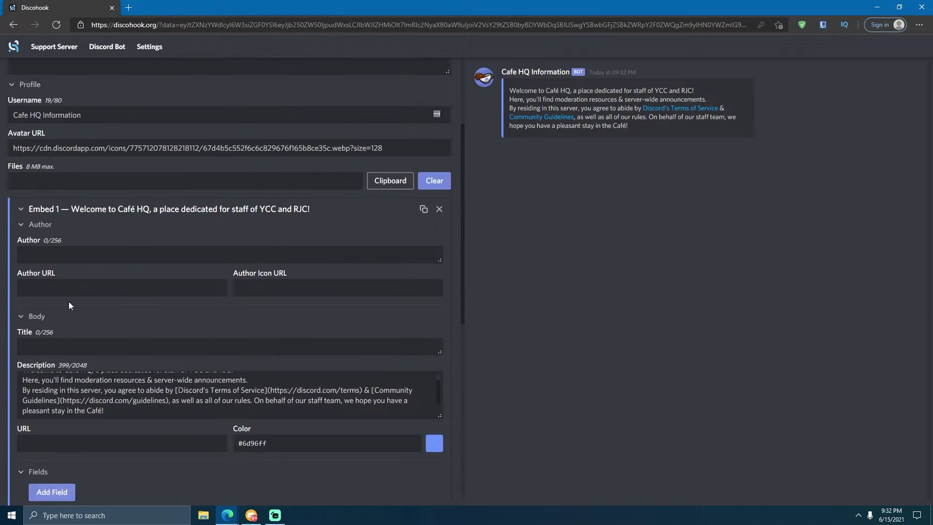
pyautogui.scroll(-3, 68, 302)
pyautogui.click(61, 362)
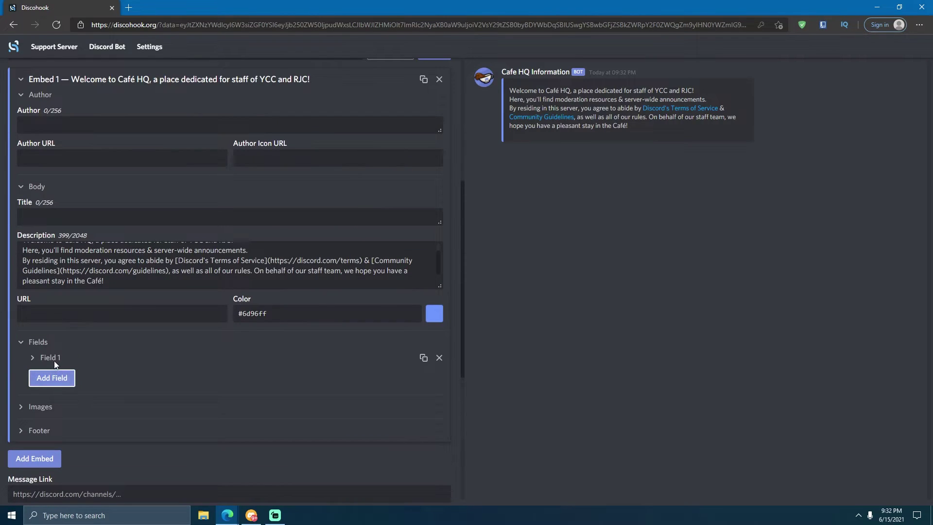
pyautogui.click(54, 363)
pyautogui.scroll(-2, 54, 361)
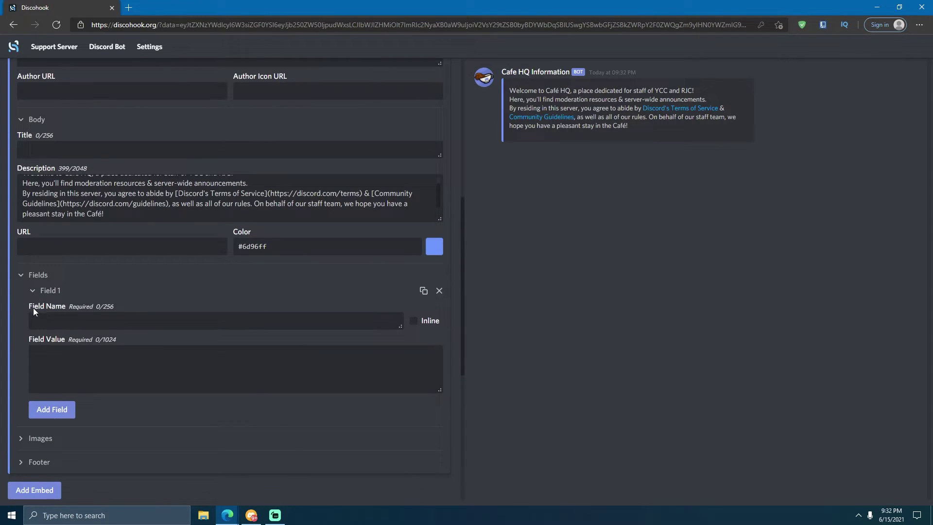
# - Make Field 1 inline and place the cursor in its Field Name
pyautogui.moveTo(28, 304); pyautogui.dragTo(84, 317)
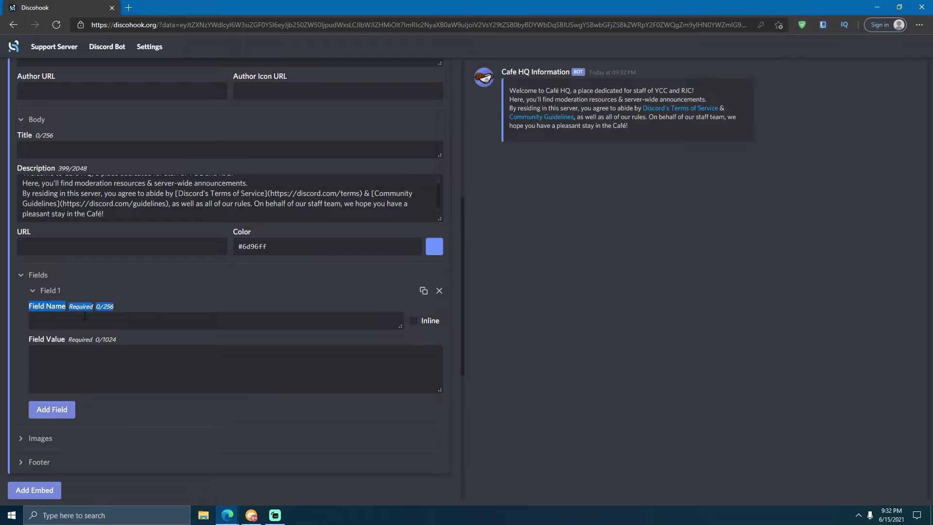
pyautogui.tripleClick(105, 338)
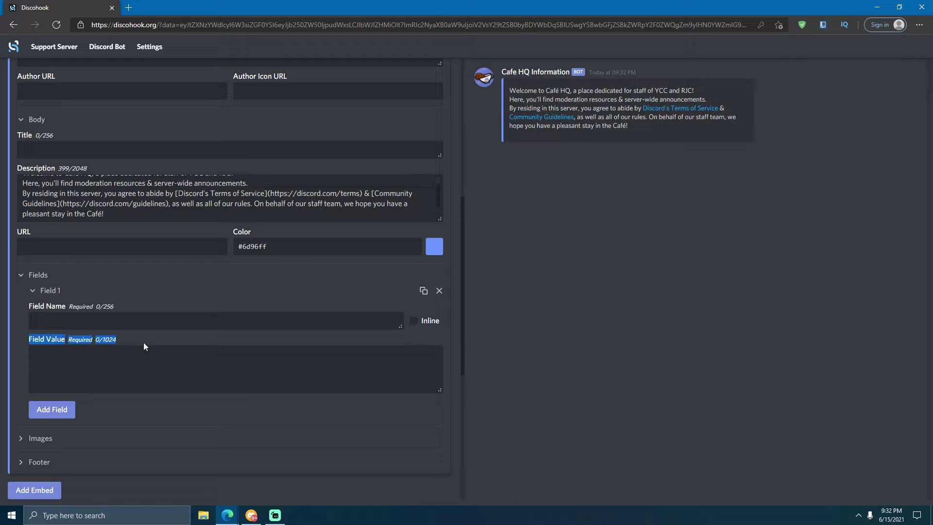
pyautogui.click(412, 327)
pyautogui.click(341, 322)
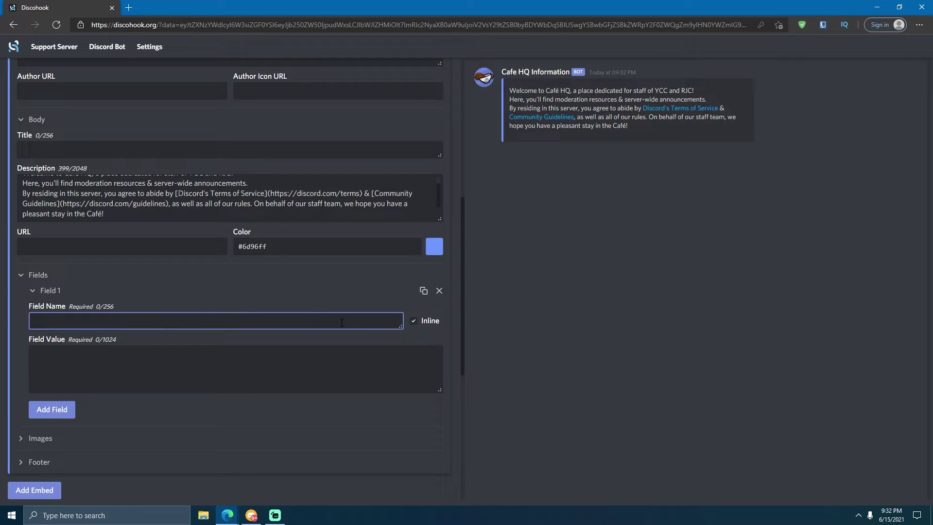
# - Try "Rule #1: Be Nice" as Field 1's name and remove the "Be Nice" part
pyautogui.write('Rule ')
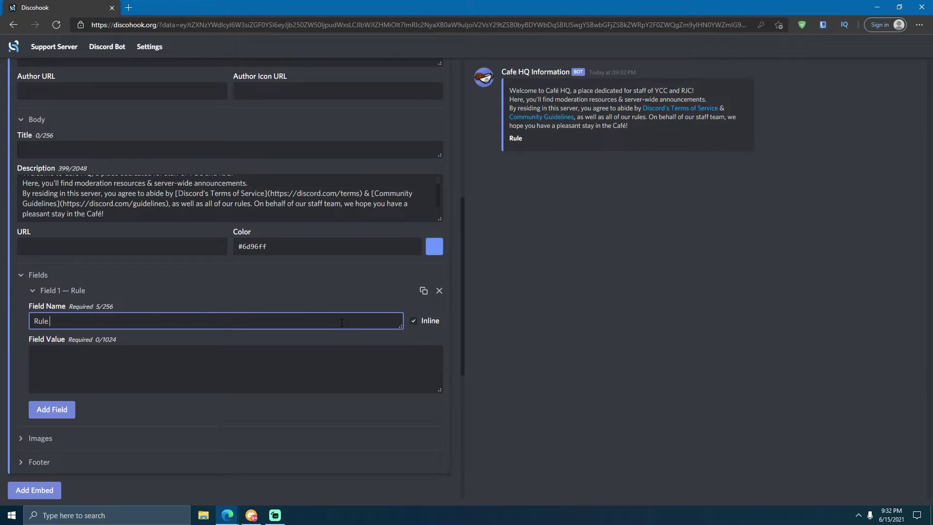
pyautogui.write('#1: Be Nice')
pyautogui.press('BackSpace')
pyautogui.press('BackSpace')
pyautogui.press('BackSpace')
pyautogui.press('BackSpace')
pyautogui.press('BackSpace')
pyautogui.press('BackSpace')
pyautogui.press('BackSpace')
# - Copy the heading "Rule #1: Respect" from the YouTube Creator Café rules channel in Discord and use it as Field 1's name in Discohook
pyautogui.hotkey('alt', 'Tab')
pyautogui.click(474, 240)
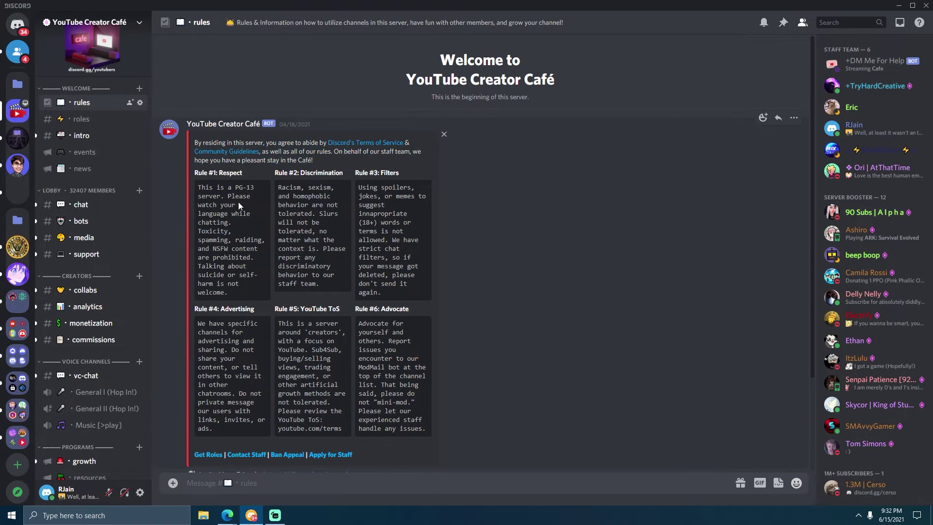
pyautogui.tripleClick(218, 172)
pyautogui.hotkey('ctrl', 'c')
pyautogui.hotkey('alt', 'Tab')
pyautogui.tripleClick(136, 325)
pyautogui.hotkey('ctrl', 'v')
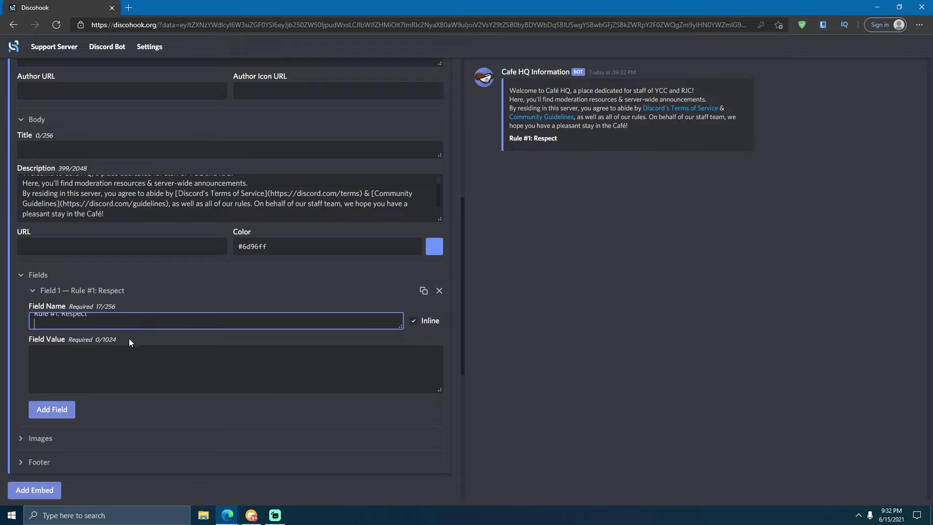
pyautogui.press('BackSpace')
# - Fill Field 1's value with the Rule #1 text from the Discord rules message, enclosed in triple backticks as a code block
pyautogui.click(169, 355)
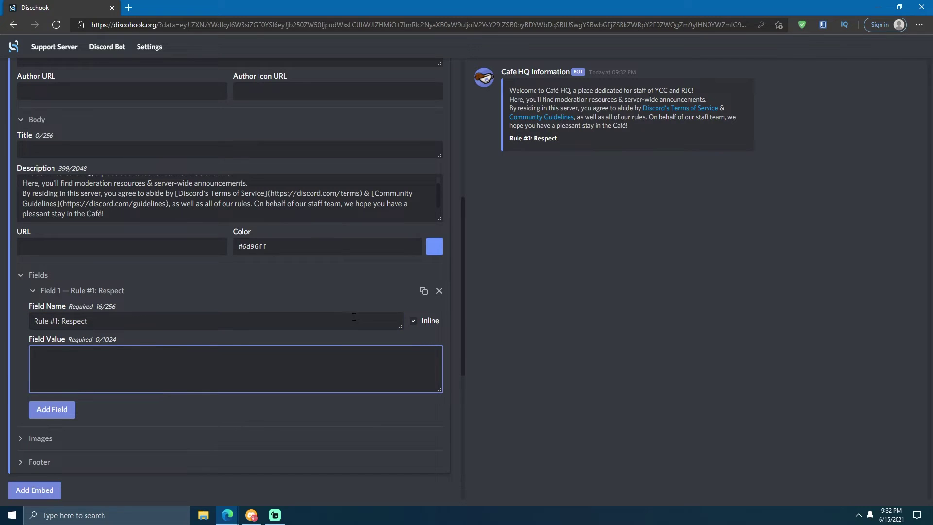
pyautogui.hotkey('alt', 'Tab')
pyautogui.tripleClick(207, 205)
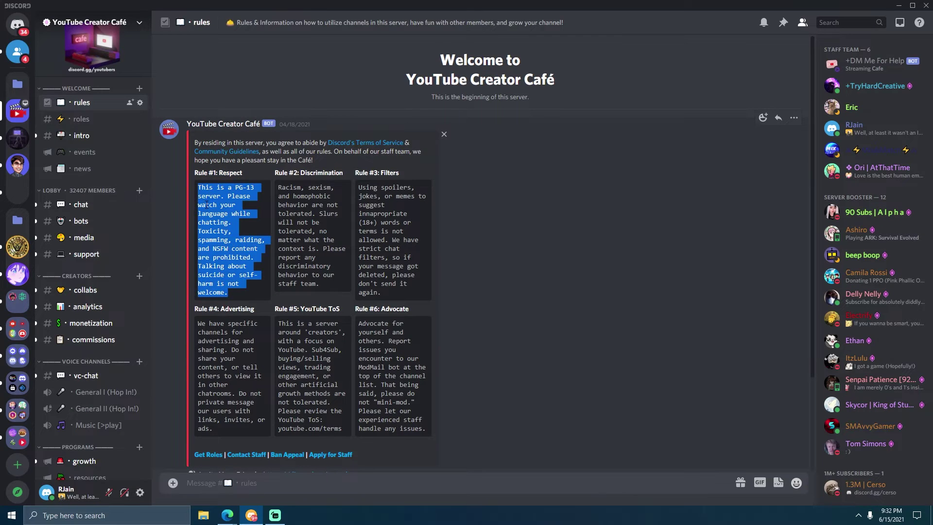
pyautogui.hotkey('alt', 'Tab')
pyautogui.write('```')
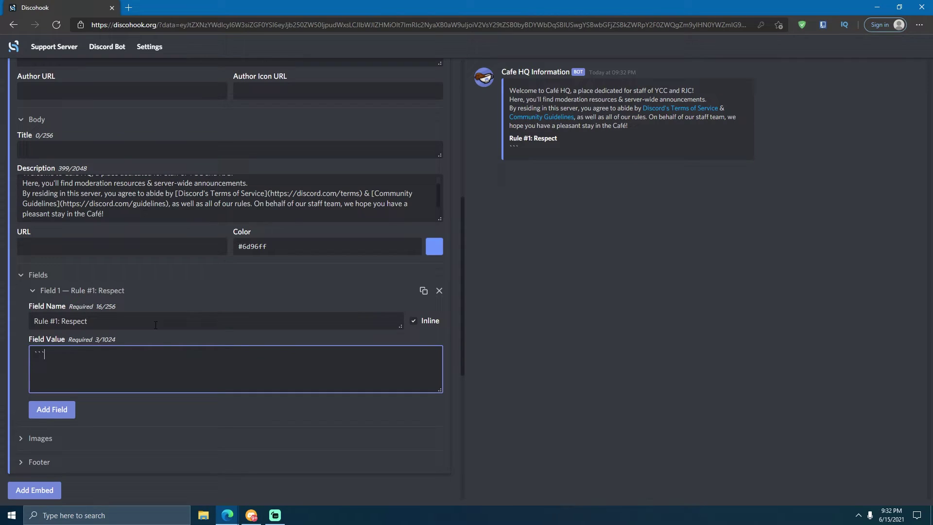
pyautogui.press('Return')
pyautogui.hotkey('ctrl', 'v')
pyautogui.write('```')
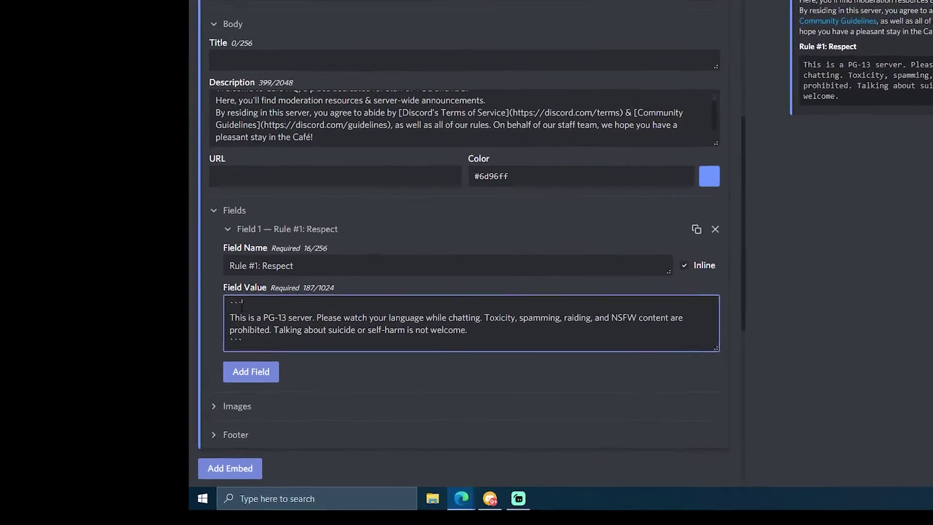
pyautogui.doubleClick(57, 357)
pyautogui.click(220, 309)
pyautogui.hotkey('shift', 'Left')
pyautogui.hotkey('shift', 'Left')
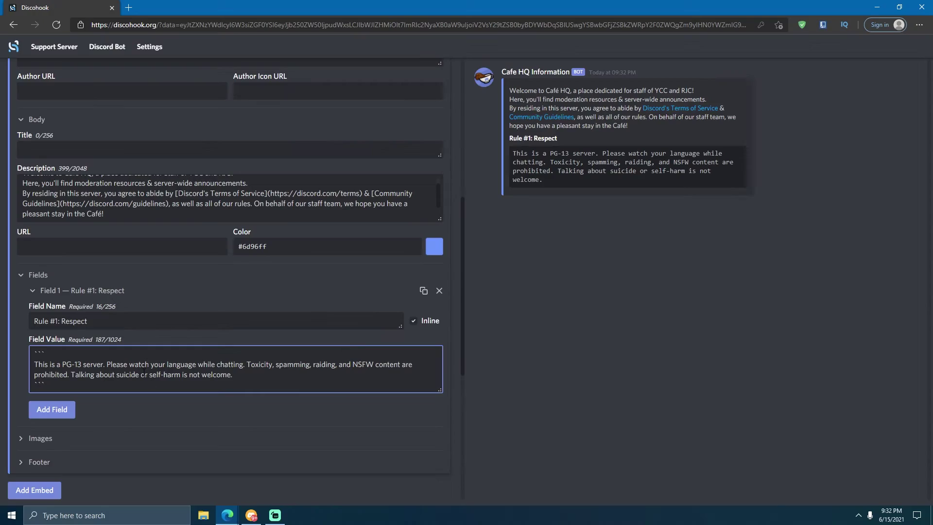
# - Add a second field to the embed, name it "Rule #2:" and make both fields inline
pyautogui.click(52, 409)
pyautogui.scroll(-1, 243, 340)
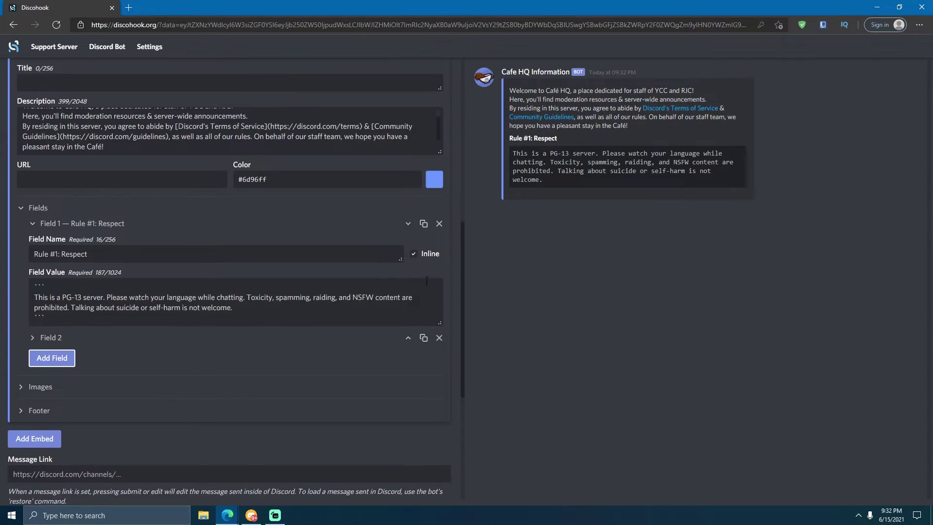
pyautogui.click(52, 338)
pyautogui.click(416, 256)
pyautogui.click(191, 372)
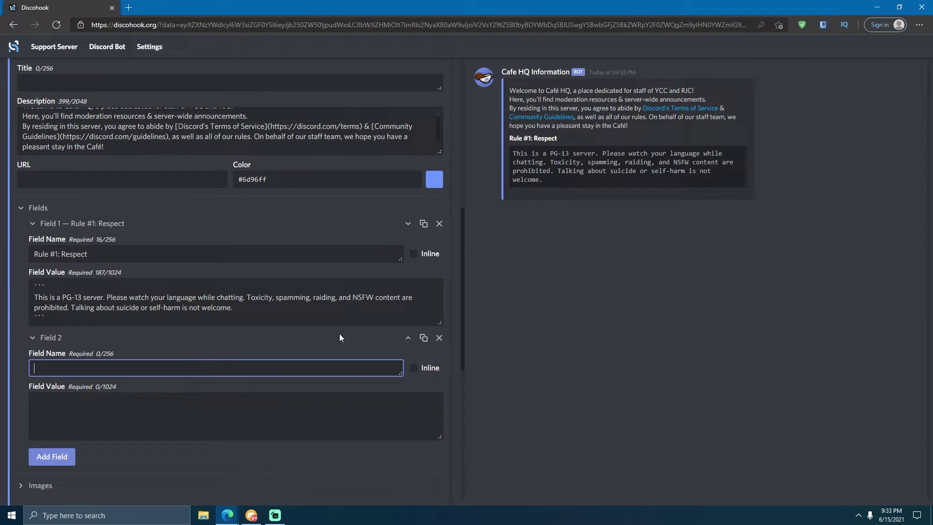
pyautogui.write('Rule #2:')
pyautogui.click(413, 254)
pyautogui.click(414, 368)
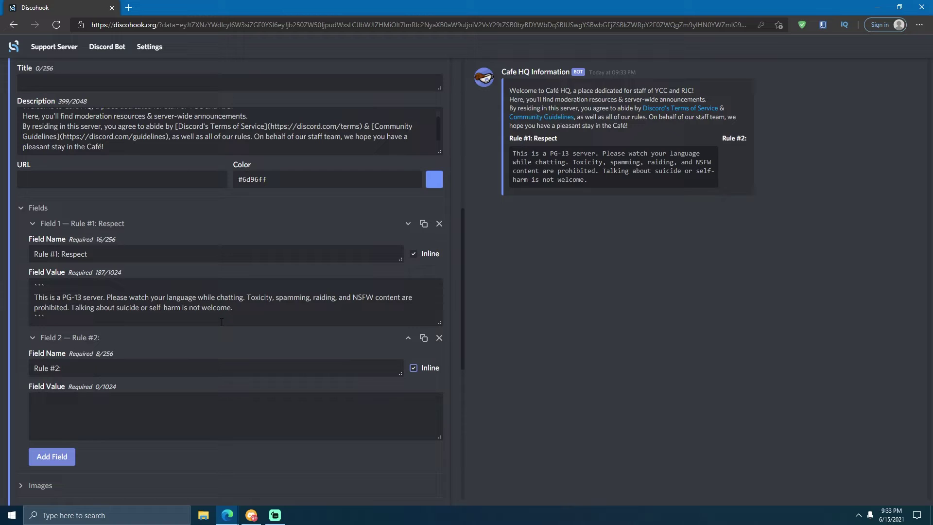
# - Consult the rules message in Discord and complete Field 2's name in Discohook as "Rule #2: Discrimination"
pyautogui.hotkey('alt', 'Tab')
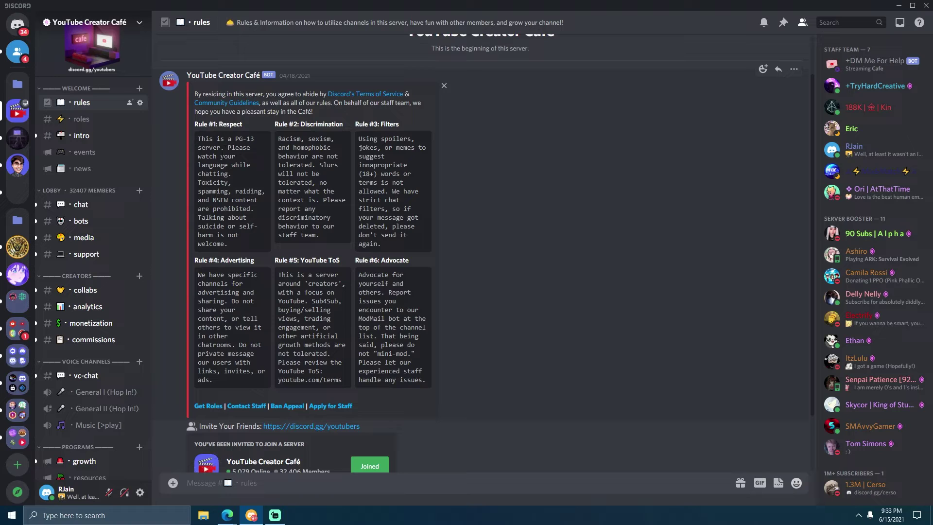
pyautogui.hotkey('alt', 'Tab')
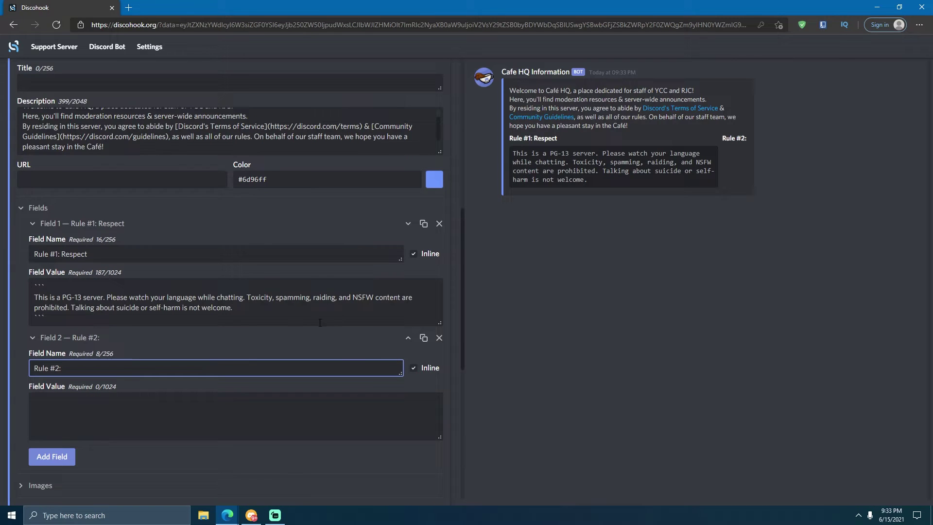
pyautogui.write('Discrimination')
# - Fill Field 2's value with the discrimination rule's text, enclosed in triple backticks as a code block
pyautogui.click(160, 400)
pyautogui.write('```')
pyautogui.press('Return')
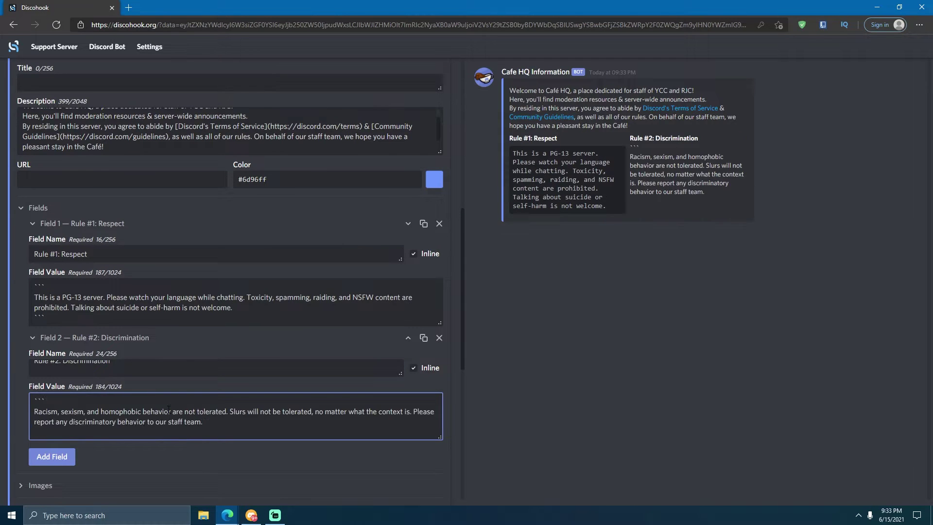
pyautogui.write('Racism, sexism, and homophobic behavior are not tolerated. Slurs will not be tolerated, no matter what the context is. Please report any discriminatory behavior to our staff team.')
pyautogui.write('```')
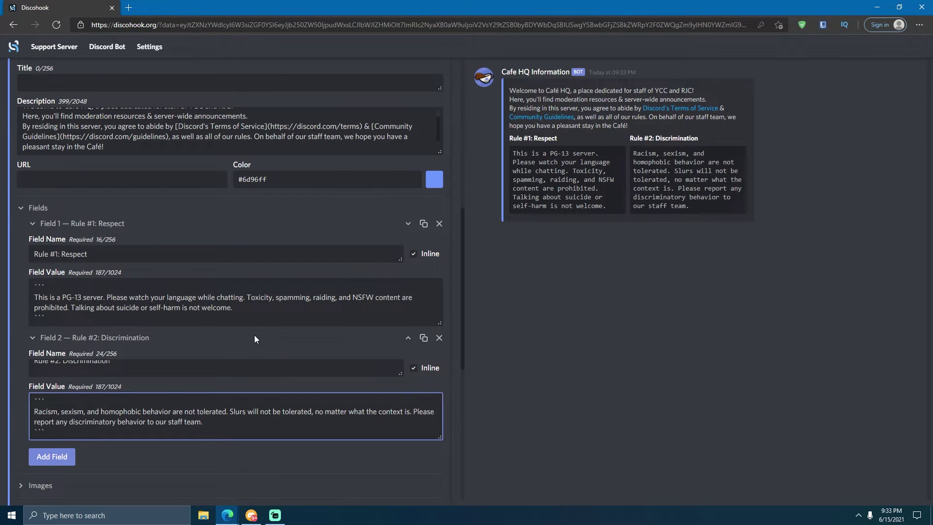
# - Open the original WELCOME banner from Café HQ's info channel in Discord, cut its address in the browser and close that page
pyautogui.scroll(-3, 301, 225)
pyautogui.hotkey('alt', 'Tab')
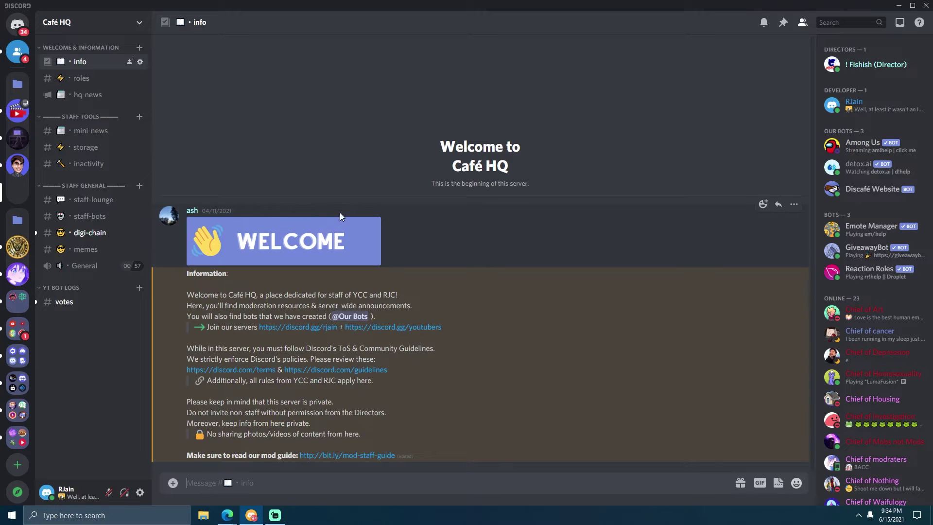
pyautogui.click(314, 247)
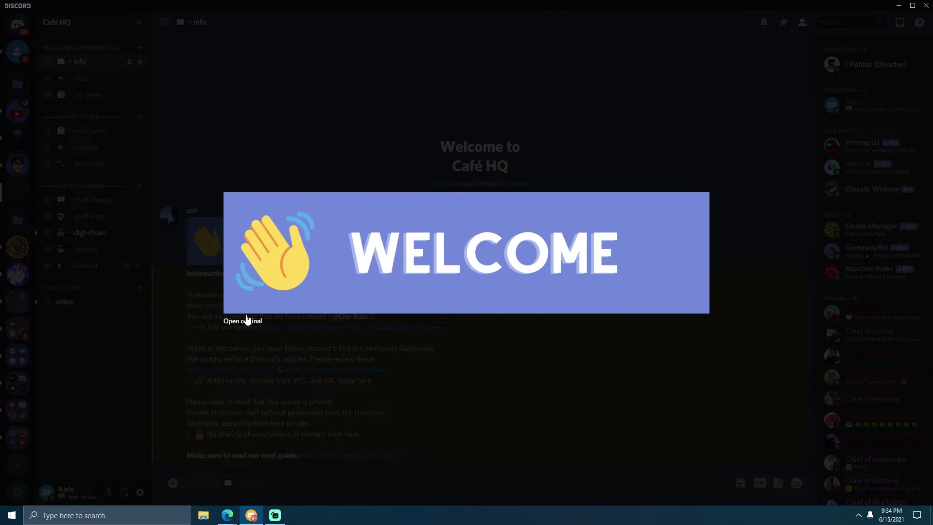
pyautogui.click(248, 321)
pyautogui.click(304, 28)
pyautogui.press('BackSpace')
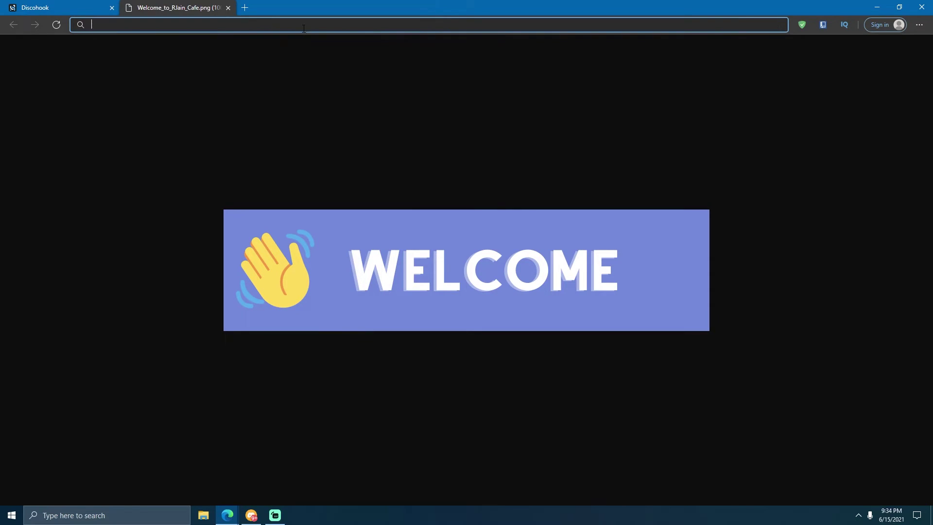
pyautogui.middleClick(191, 6)
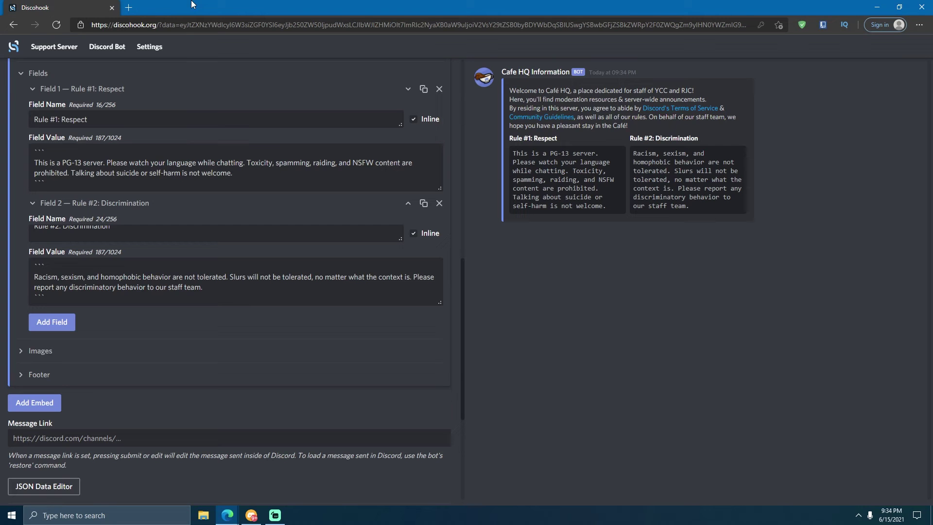
# - Expand the embed's Images section and add the copied WELCOME banner address as its image URL
pyautogui.click(29, 357)
pyautogui.click(101, 377)
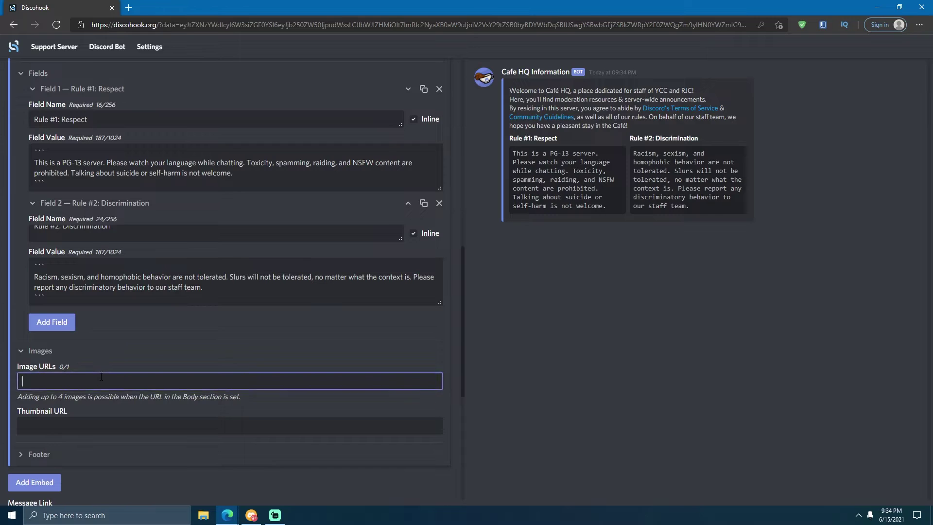
pyautogui.hotkey('ctrl', 'v')
pyautogui.click(182, 402)
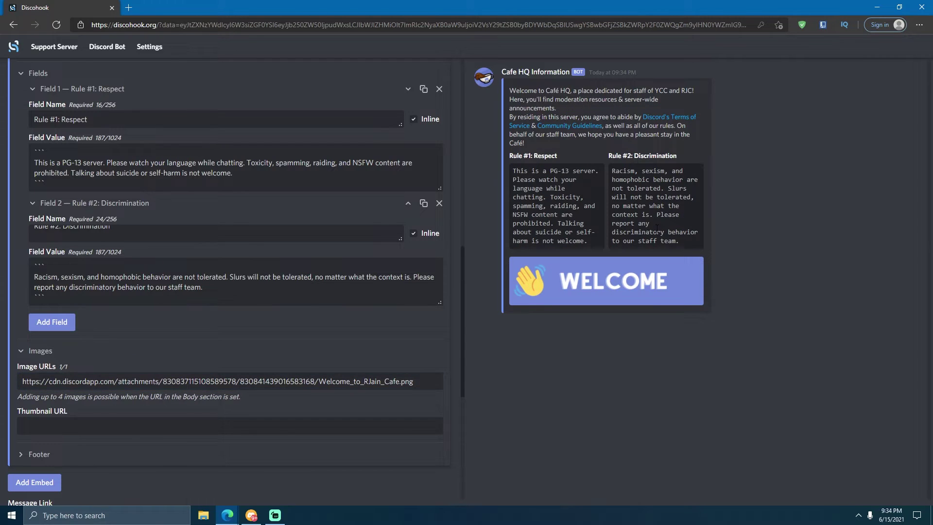
# - Remove the line break before "By residing in this server" in the embed's description
pyautogui.scroll(4, 242, 245)
pyautogui.scroll(1, 80, 203)
pyautogui.click(23, 197)
pyautogui.press('BackSpace')
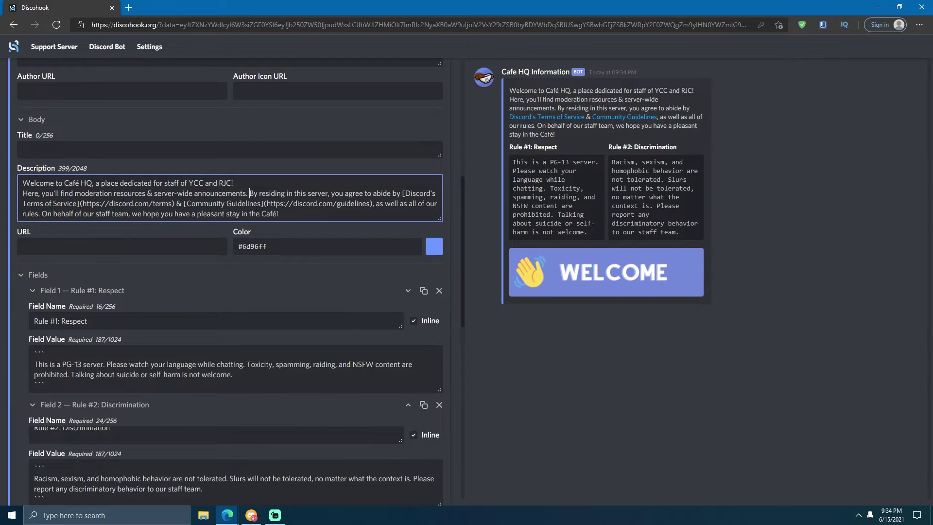
# - Try the WELCOME banner address as the embed's thumbnail URL and clear it again
pyautogui.scroll(-5, 159, 292)
pyautogui.click(159, 359)
pyautogui.hotkey('ctrl', 'v')
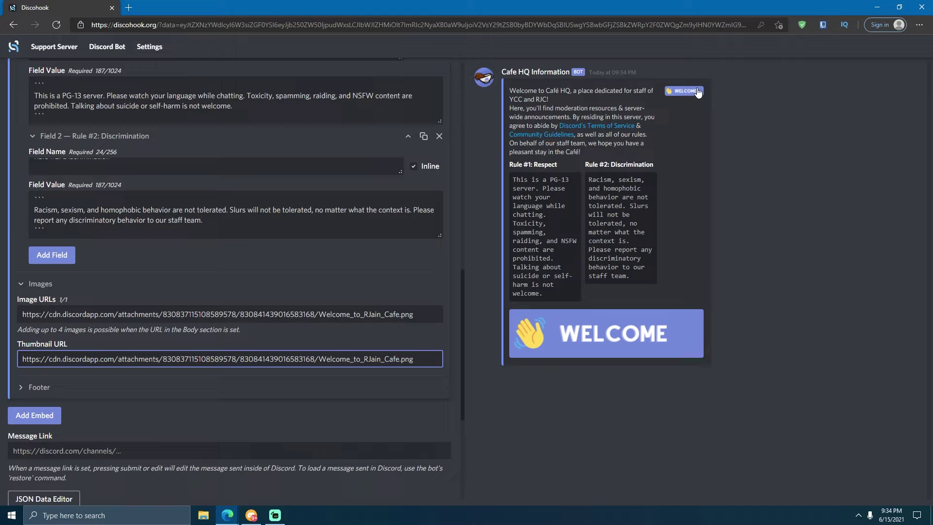
pyautogui.hotkey('ctrl', 'a')
pyautogui.press('BackSpace')
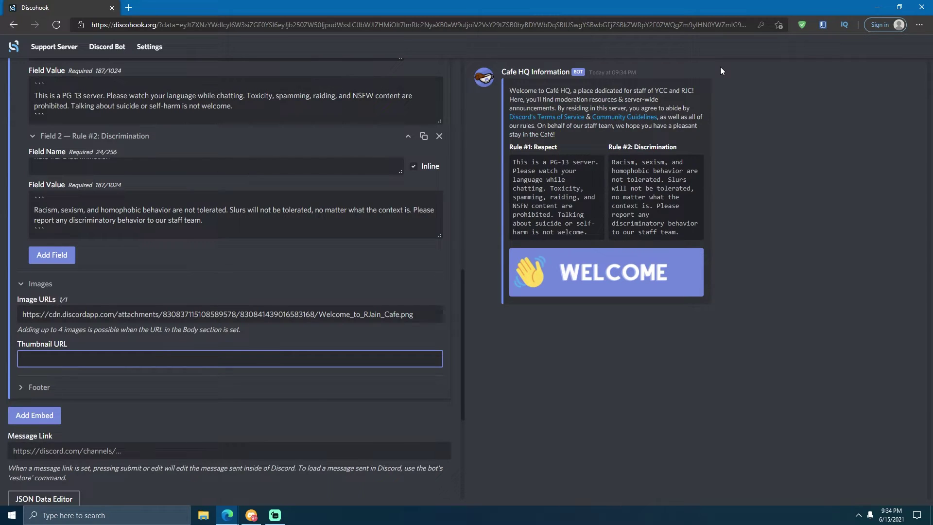
# - Glance at Café HQ's info channel in Discord, return to Discohook and expand the embed's Footer section
pyautogui.hotkey('alt', 'Tab')
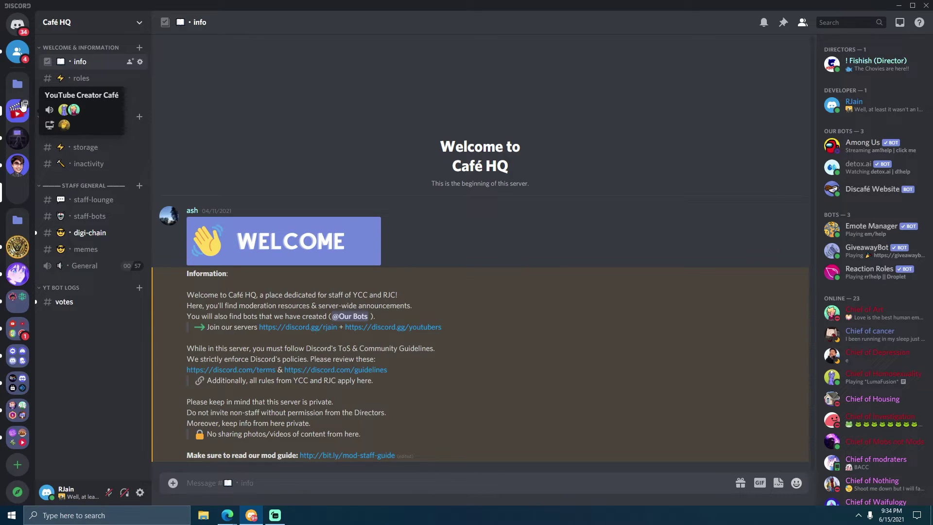
pyautogui.hotkey('alt', 'Tab')
pyautogui.scroll(-3, 112, 348)
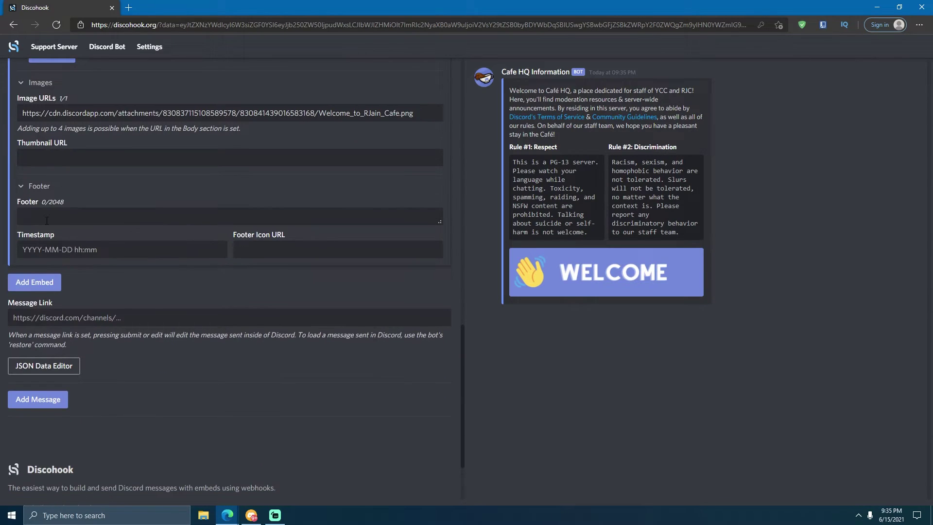